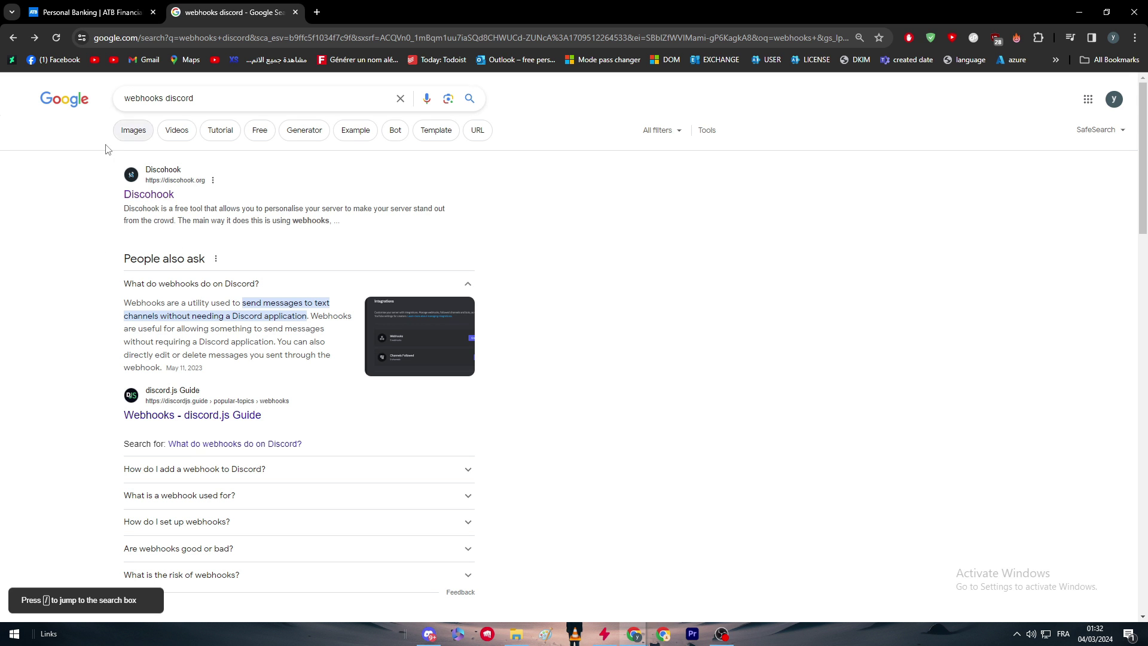
- Close the 'Personal Banking | ATB Financial' tab
click(153, 12)
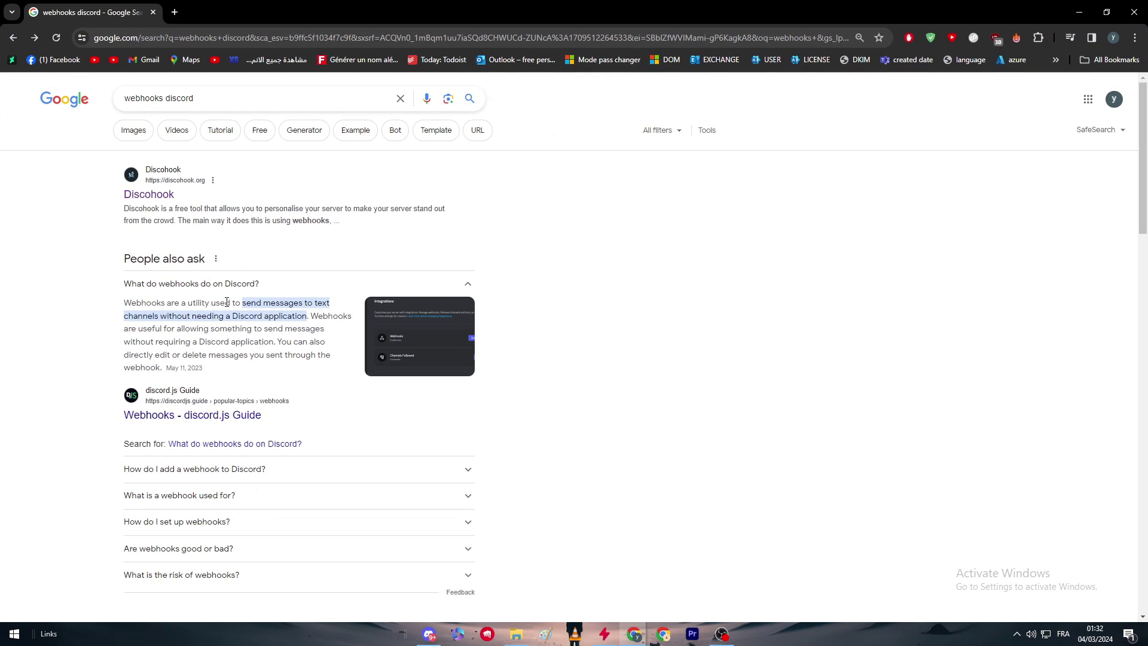
- Open Discohook from the search results and clear its sample welcome message
click(149, 196)
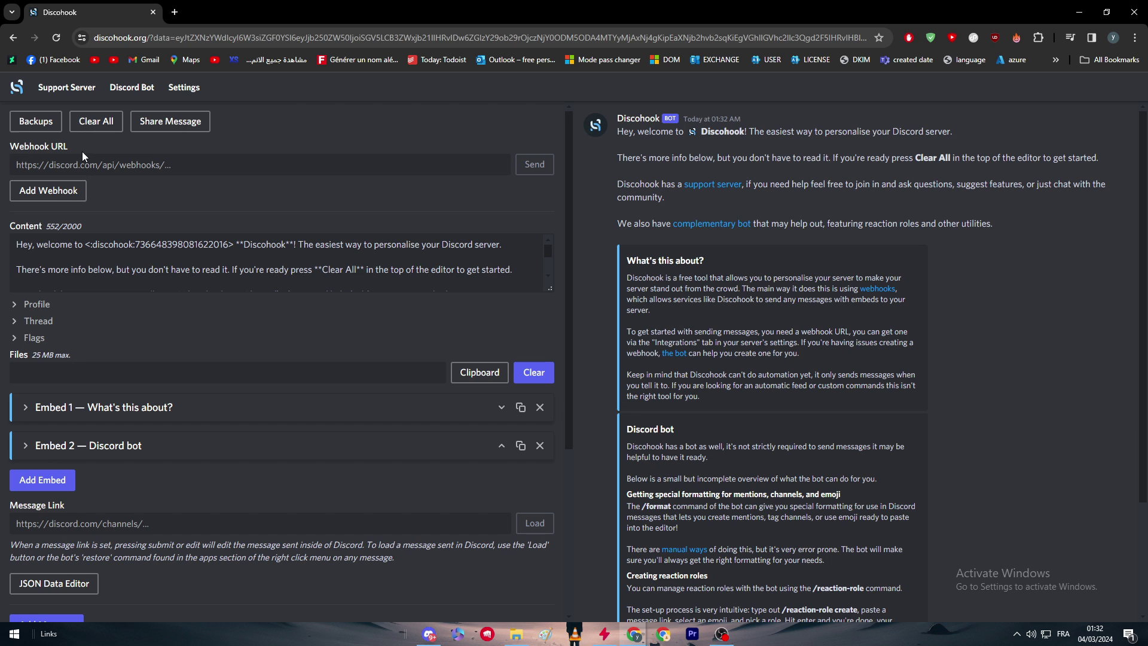
click(96, 122)
click(687, 377)
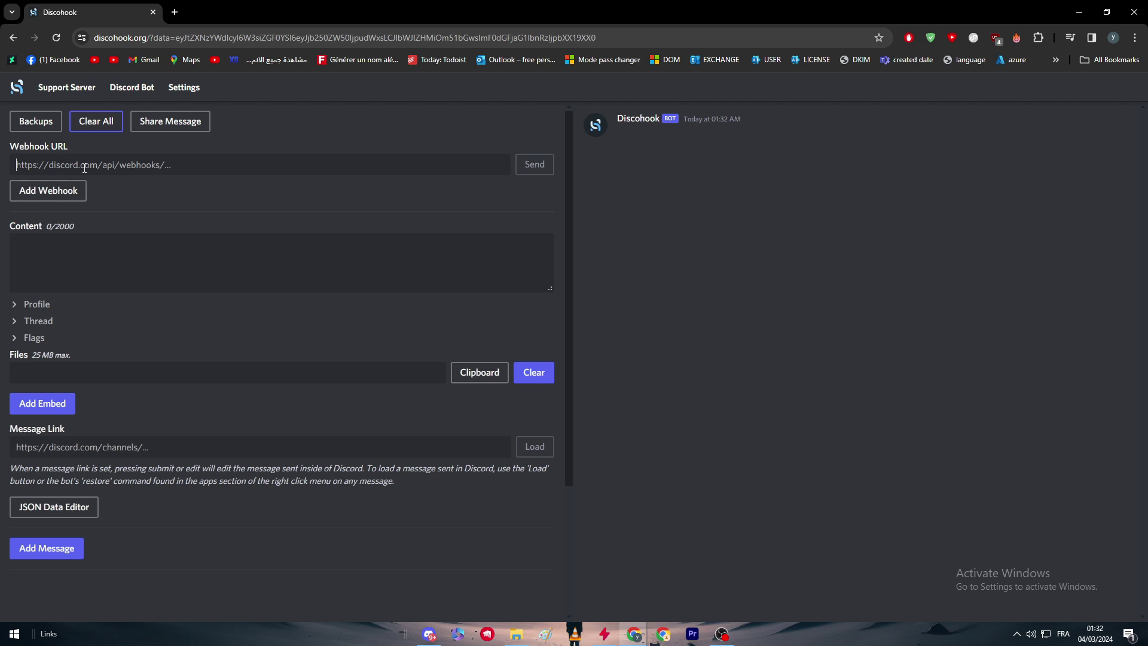
click(53, 164)
click(91, 153)
- Add Discobot to your own server, authorizing its permissions and passing the captcha
click(131, 88)
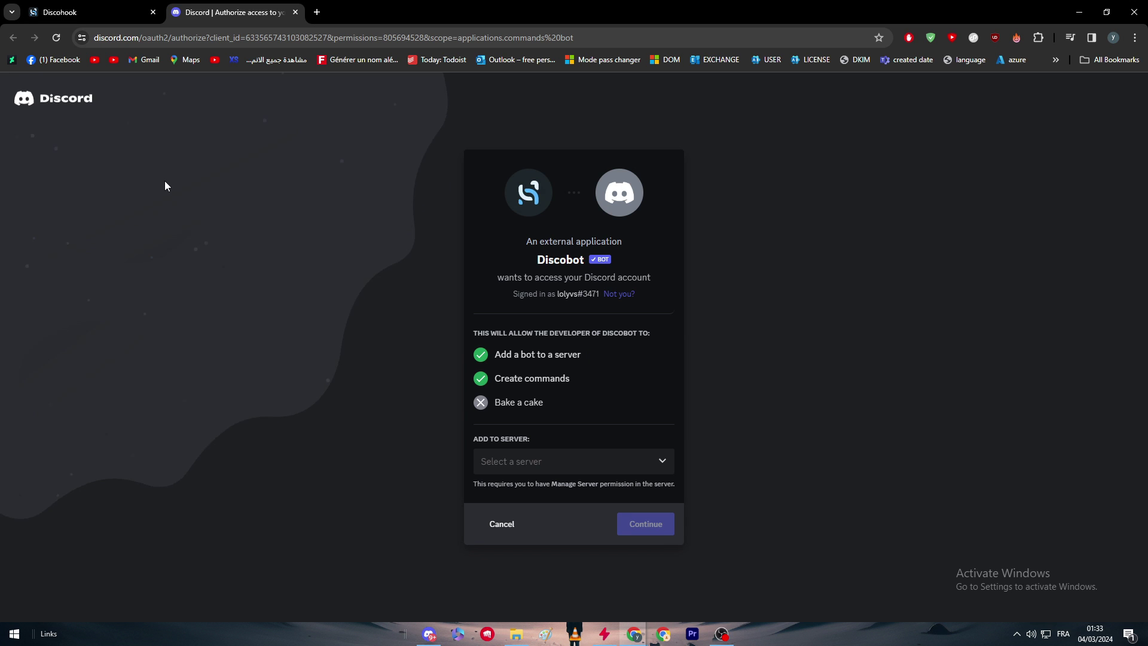
click(529, 461)
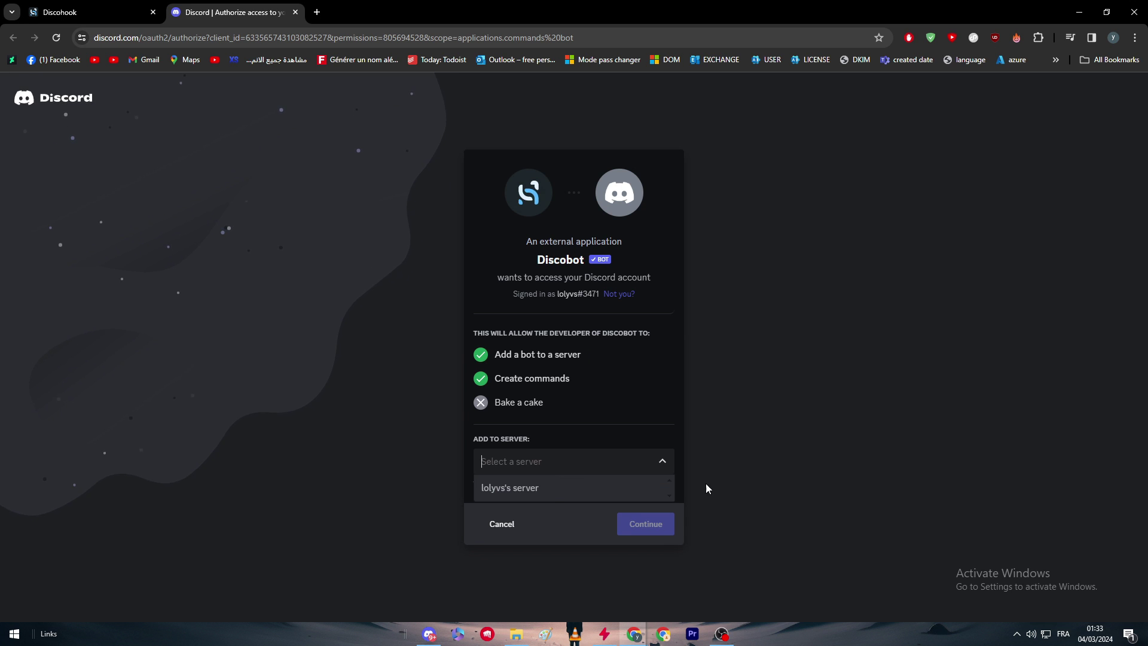
click(534, 488)
click(663, 529)
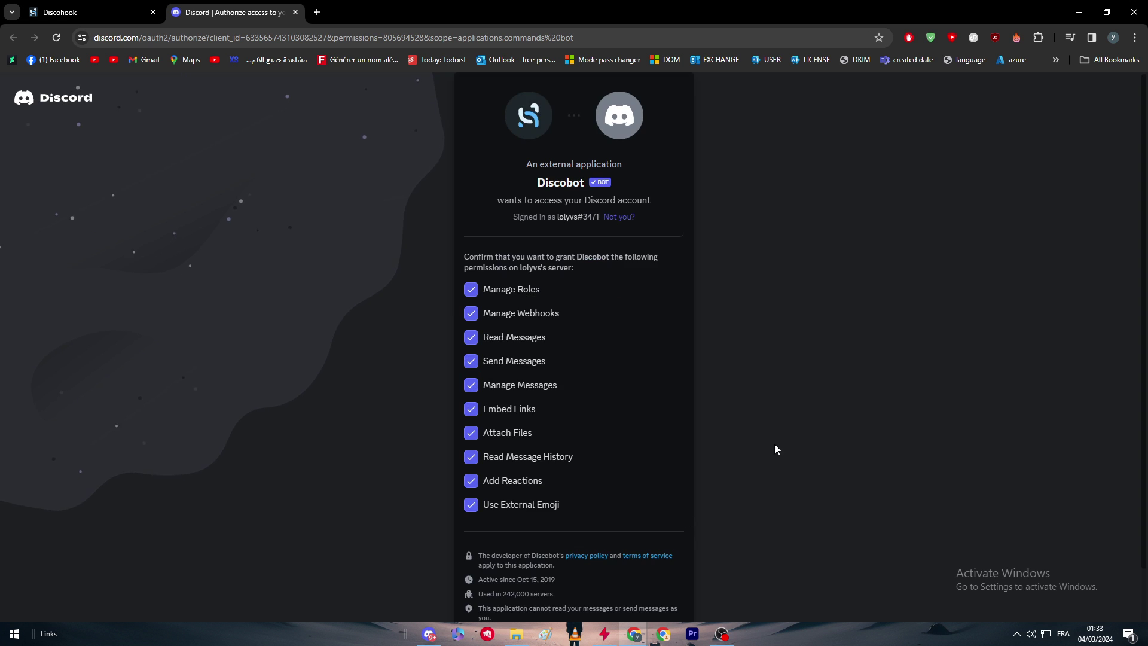
scroll(635, 523, down, 3)
click(655, 599)
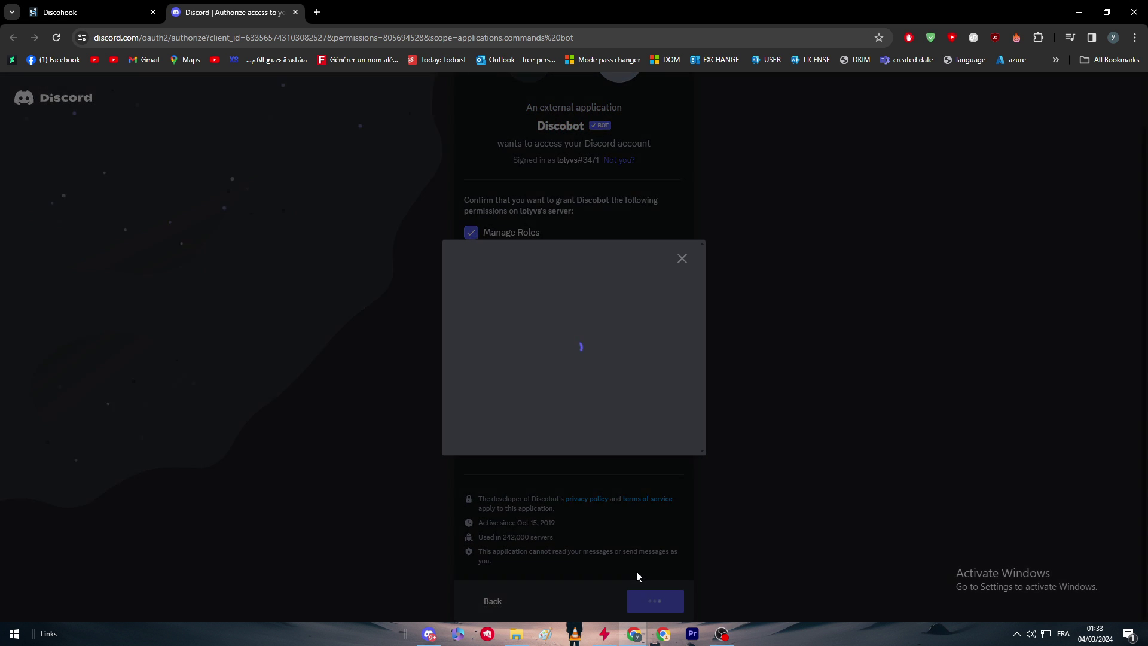
click(601, 410)
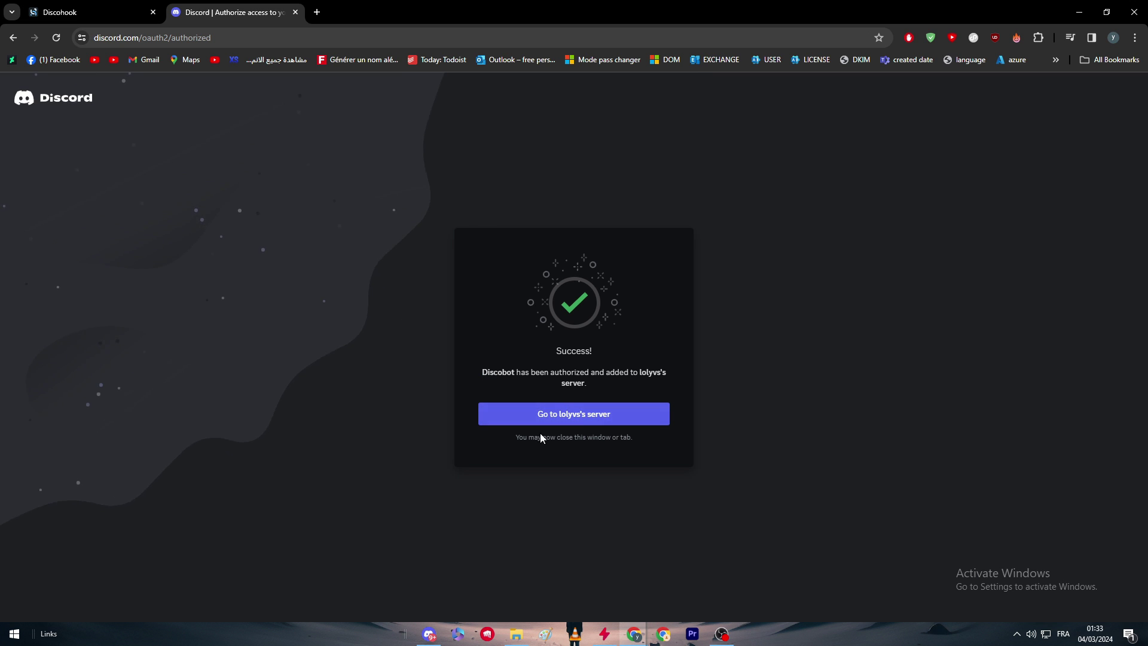
click(587, 414)
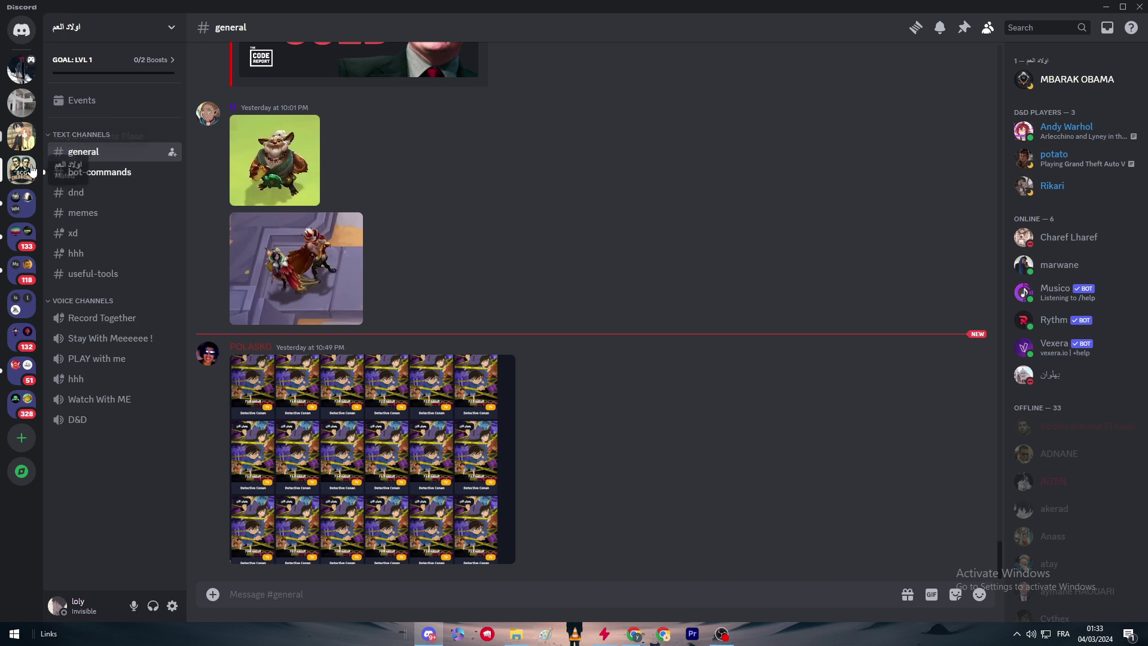
- Switch to your personal server, close the desktop app, and dismiss the username prompts
click(22, 205)
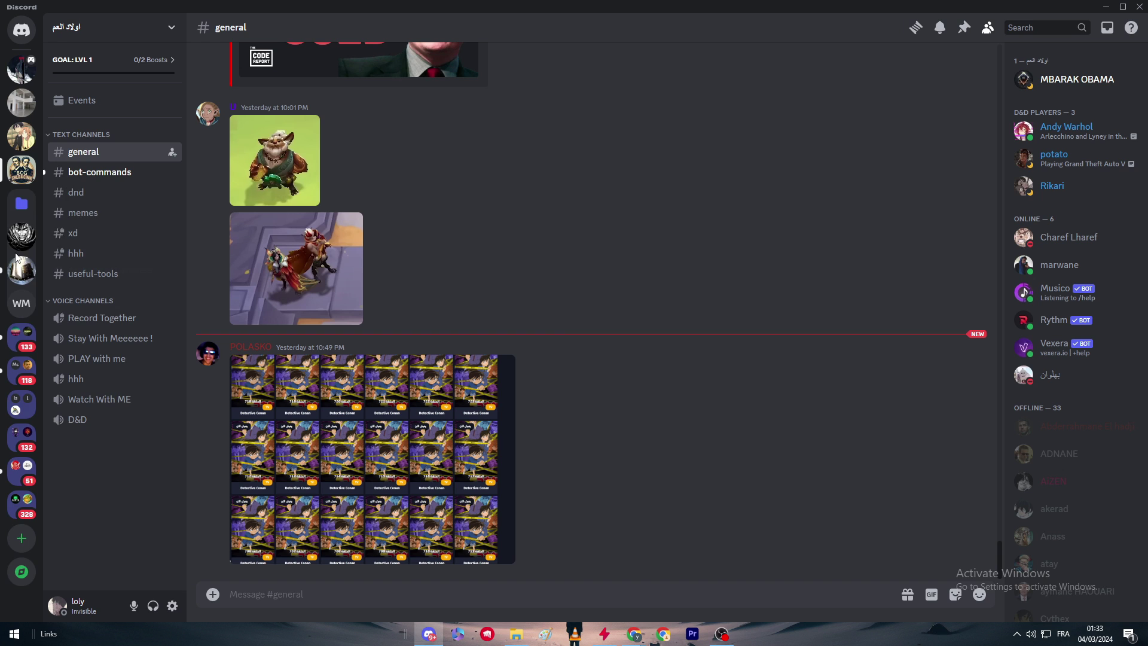
scroll(22, 303, down, 3)
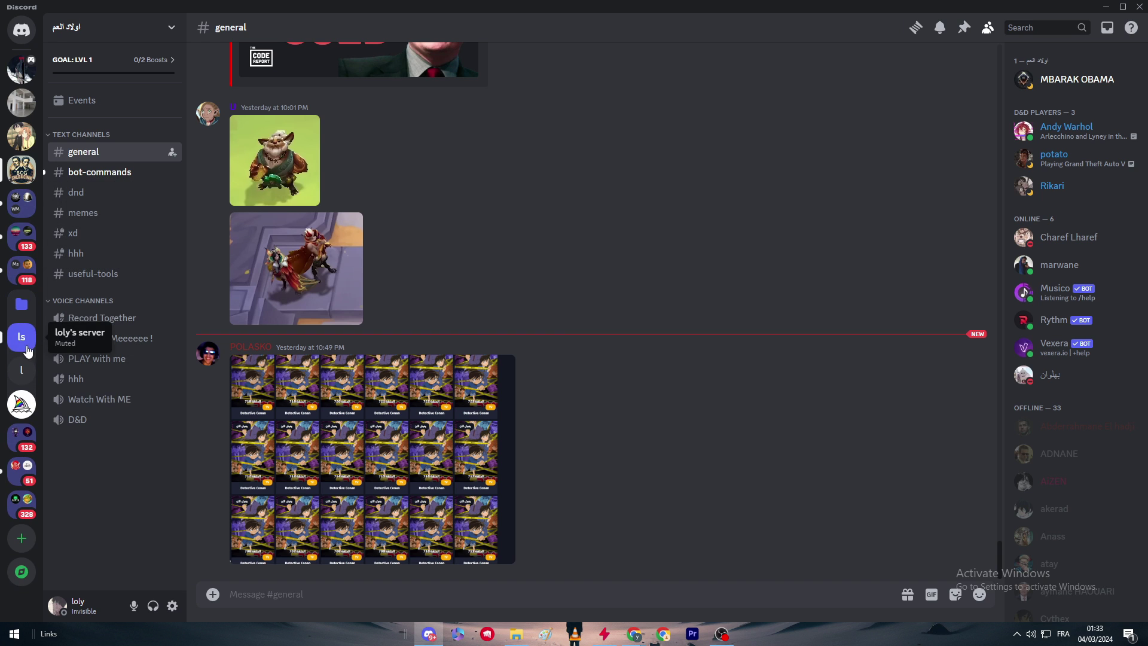
click(21, 336)
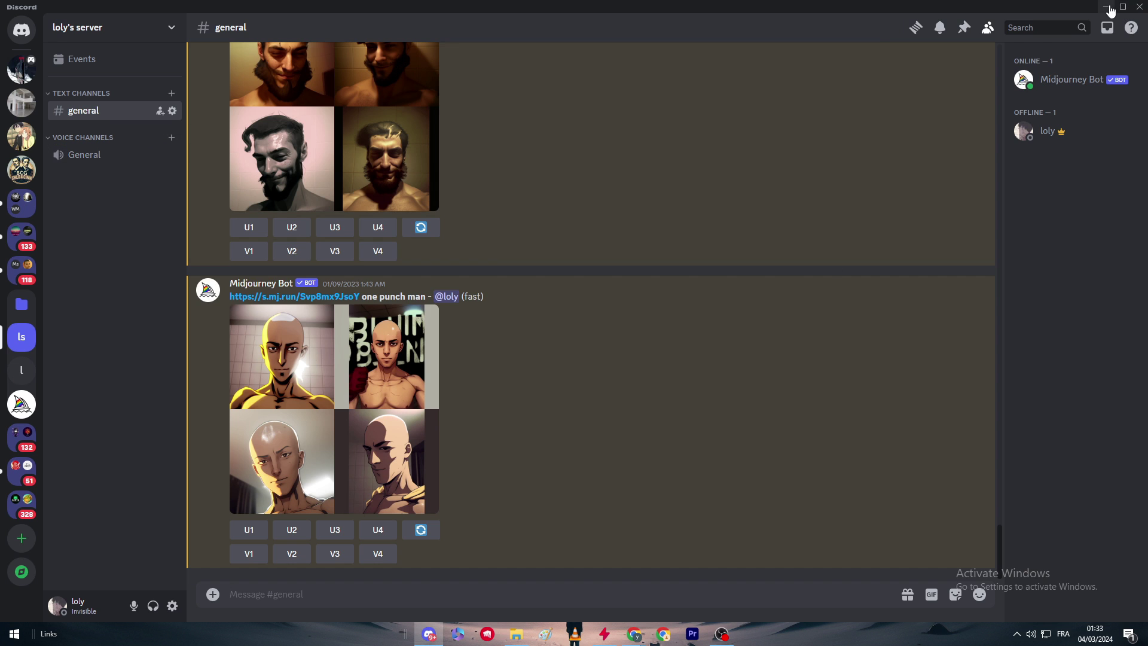
click(1141, 7)
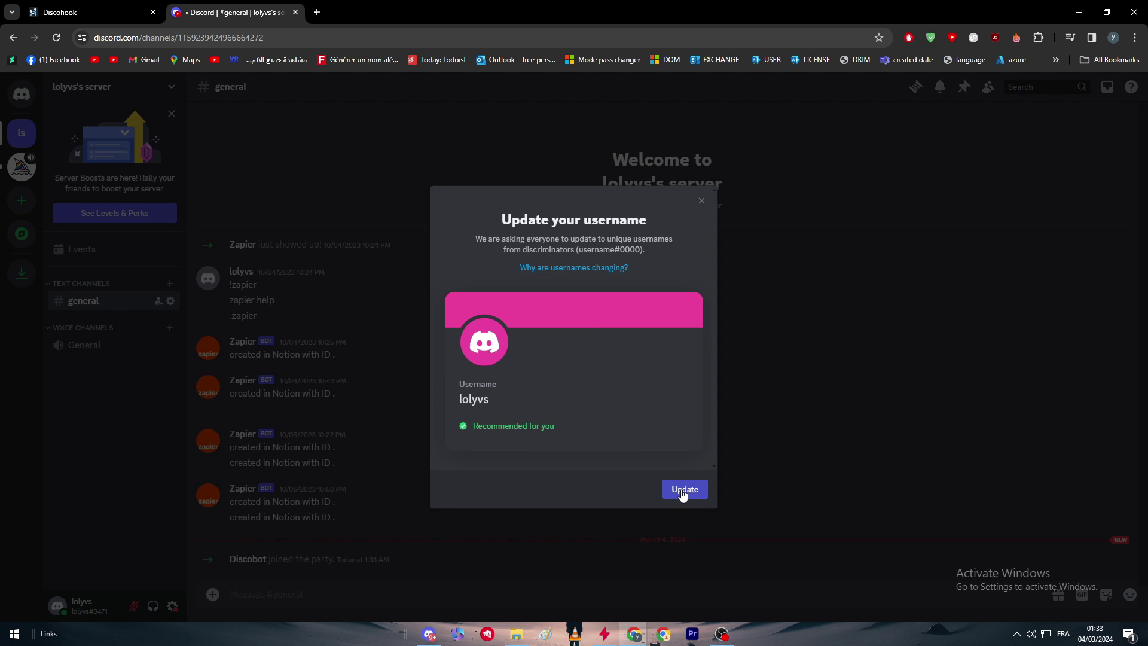
click(702, 201)
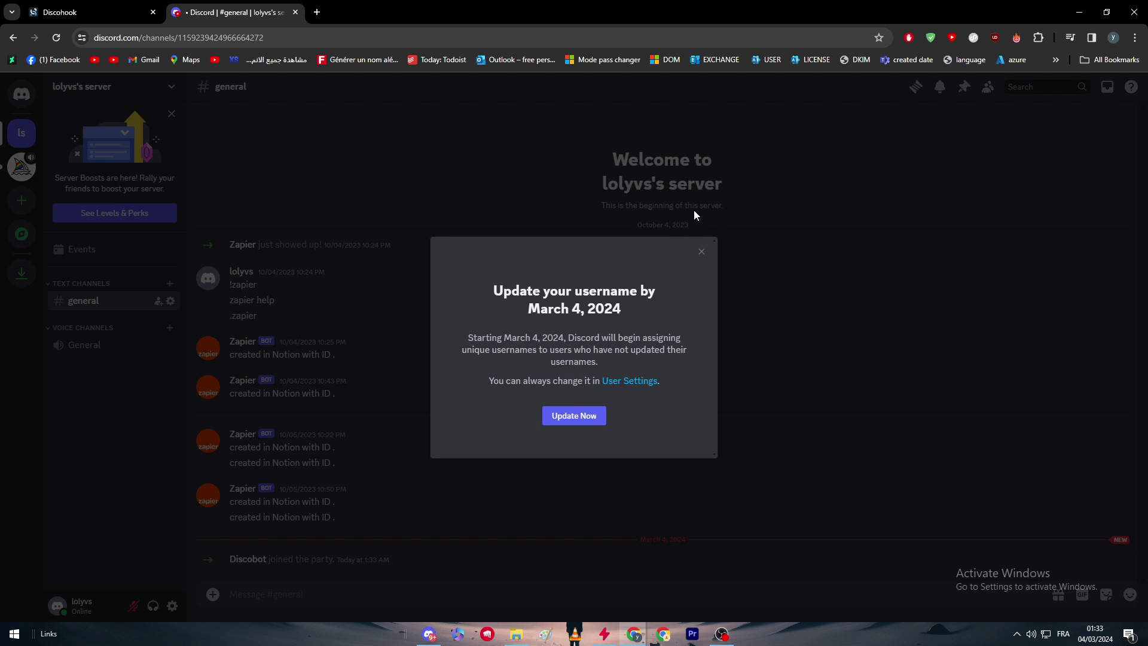
click(700, 255)
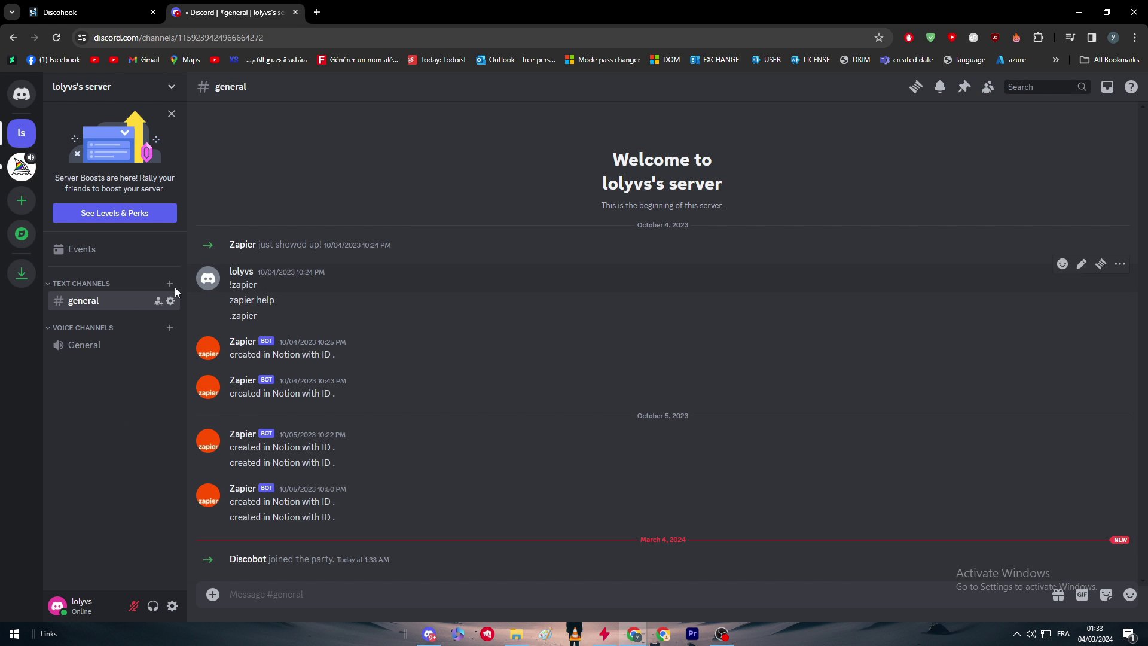
click(248, 559)
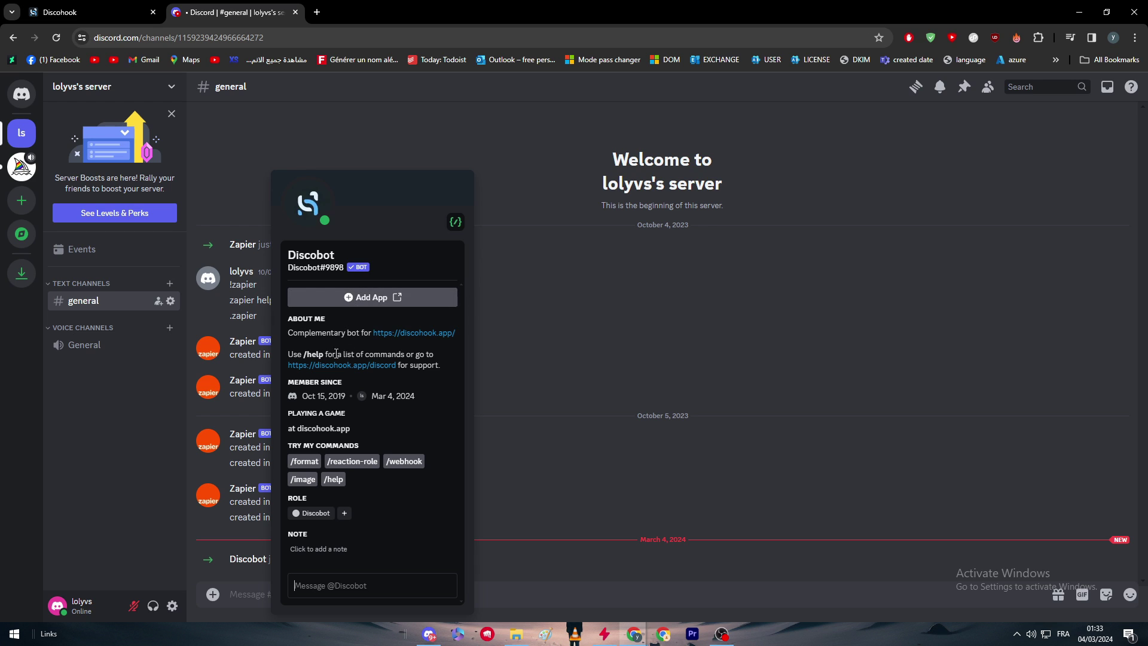
drag(294, 333, 408, 333)
click(413, 334)
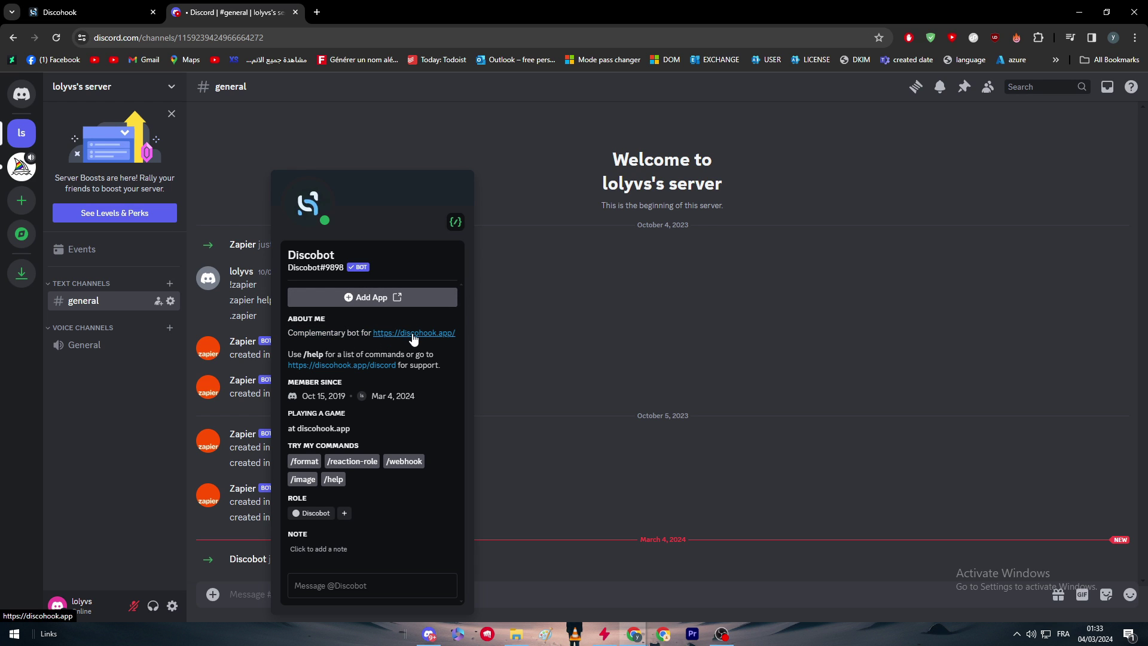
click(391, 133)
click(375, 12)
click(60, 12)
click(231, 12)
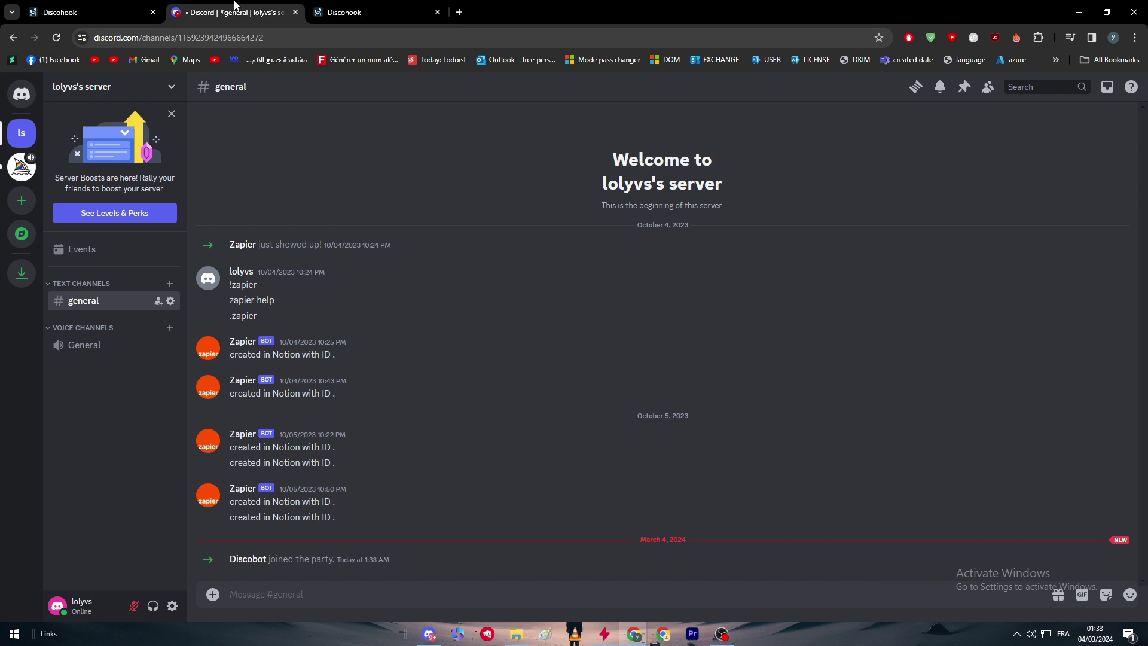
click(343, 12)
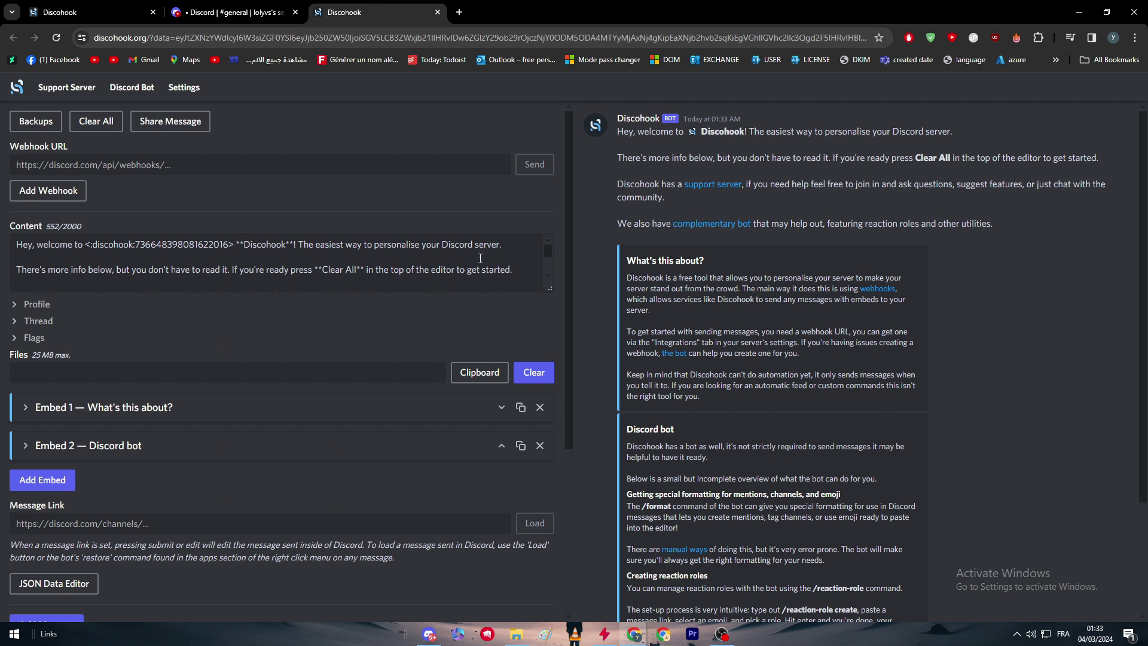
scroll(1065, 171, down, 3)
scroll(910, 464, up, 3)
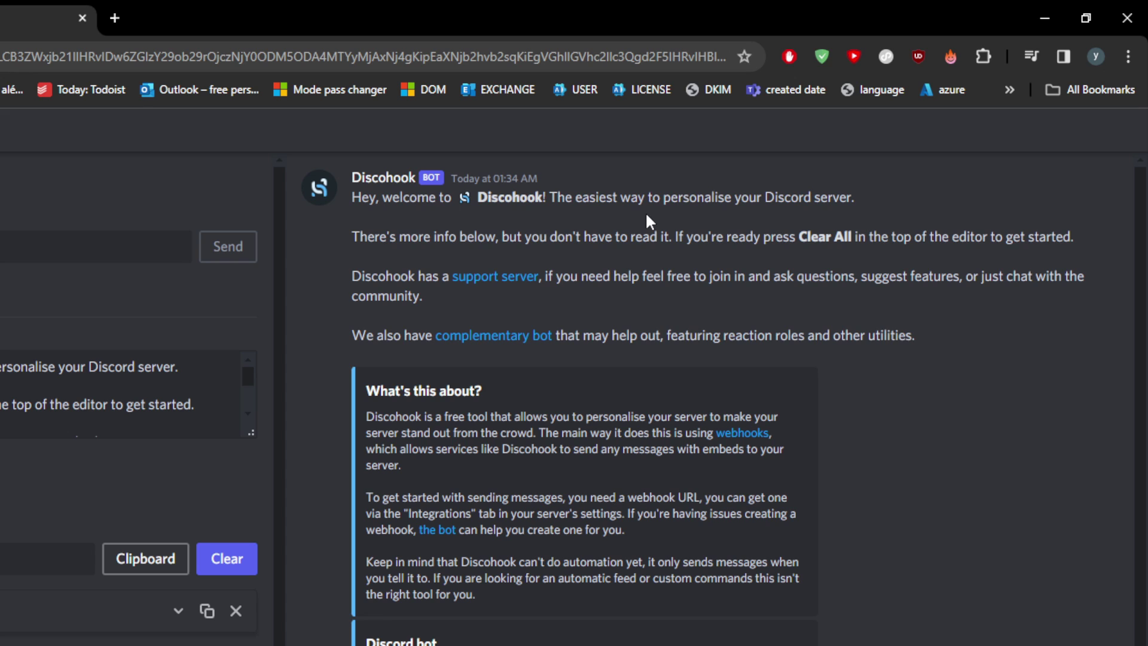
scroll(649, 261, down, 1)
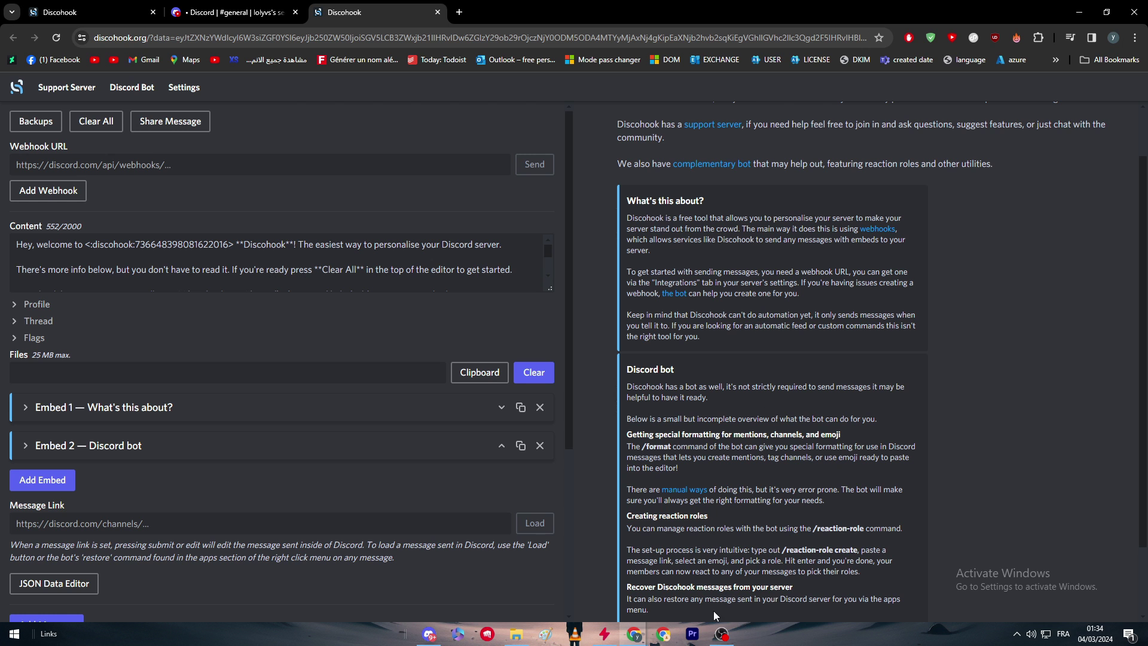
- In Server Settings > Integrations > Webhooks, expand Captain Hook and copy its URL
click(430, 634)
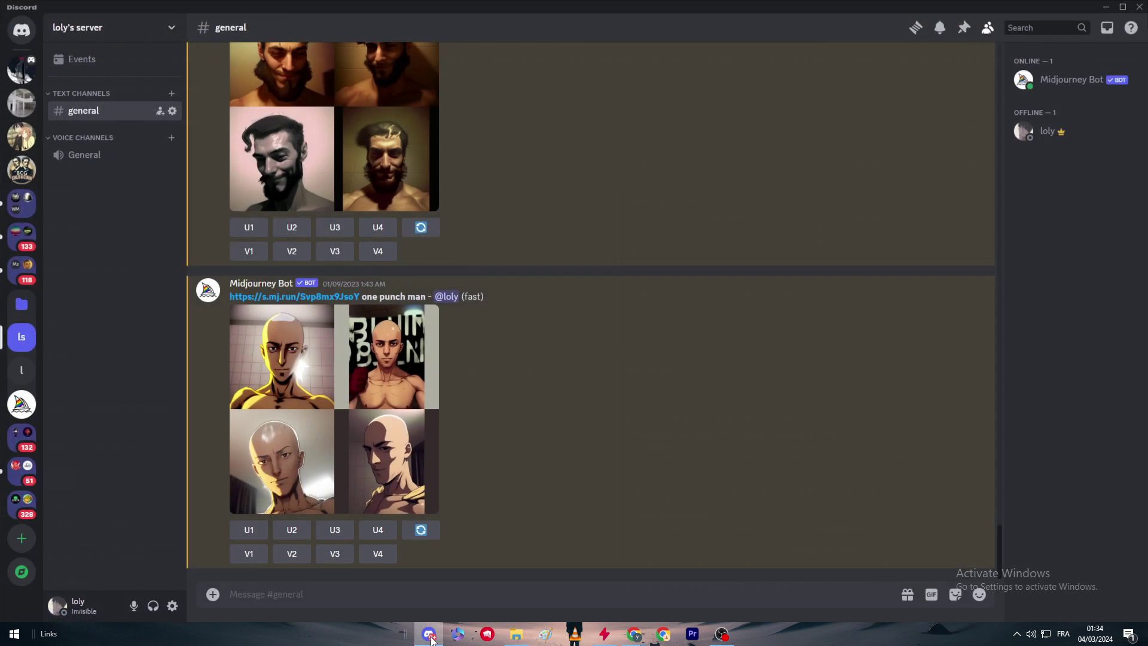
click(170, 30)
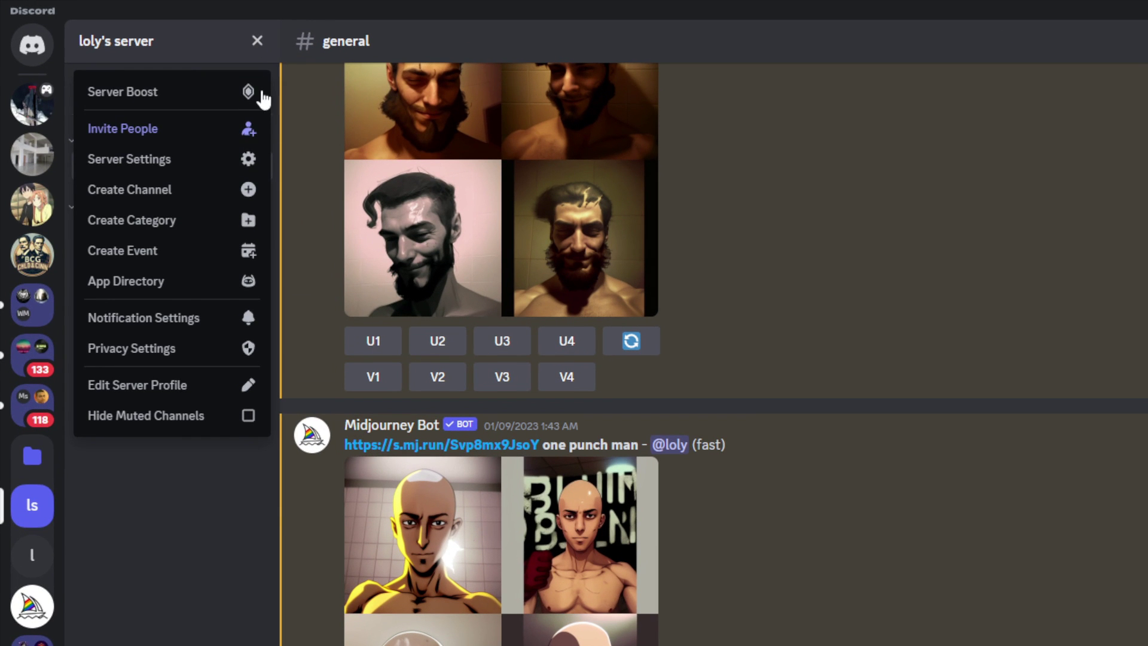
click(87, 107)
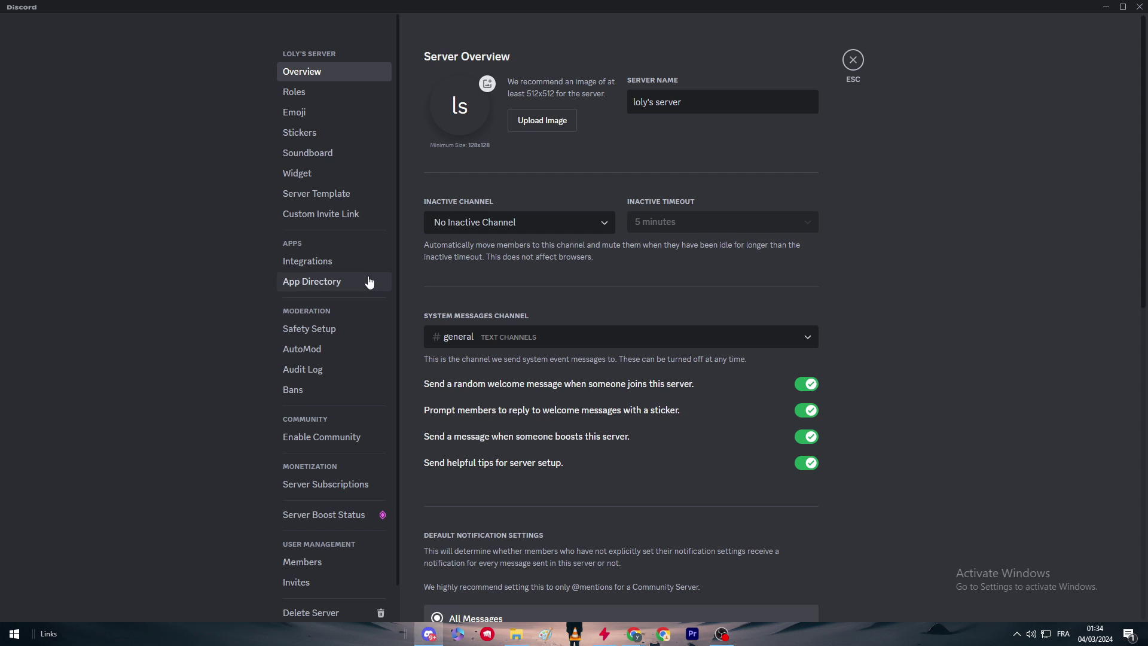
click(310, 261)
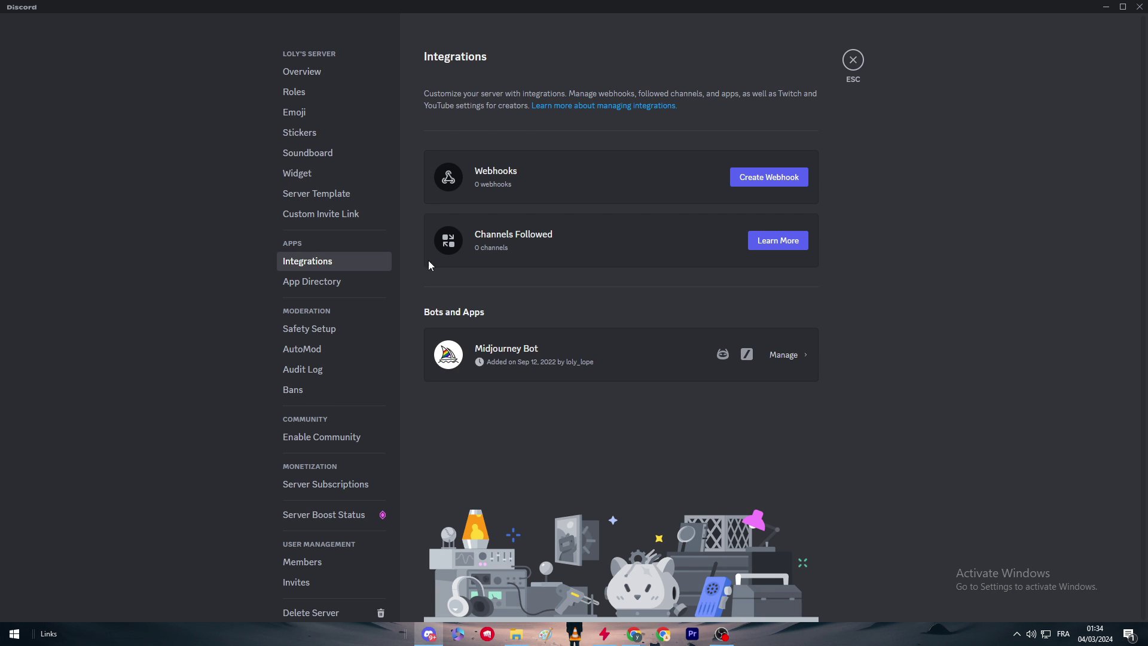
click(746, 181)
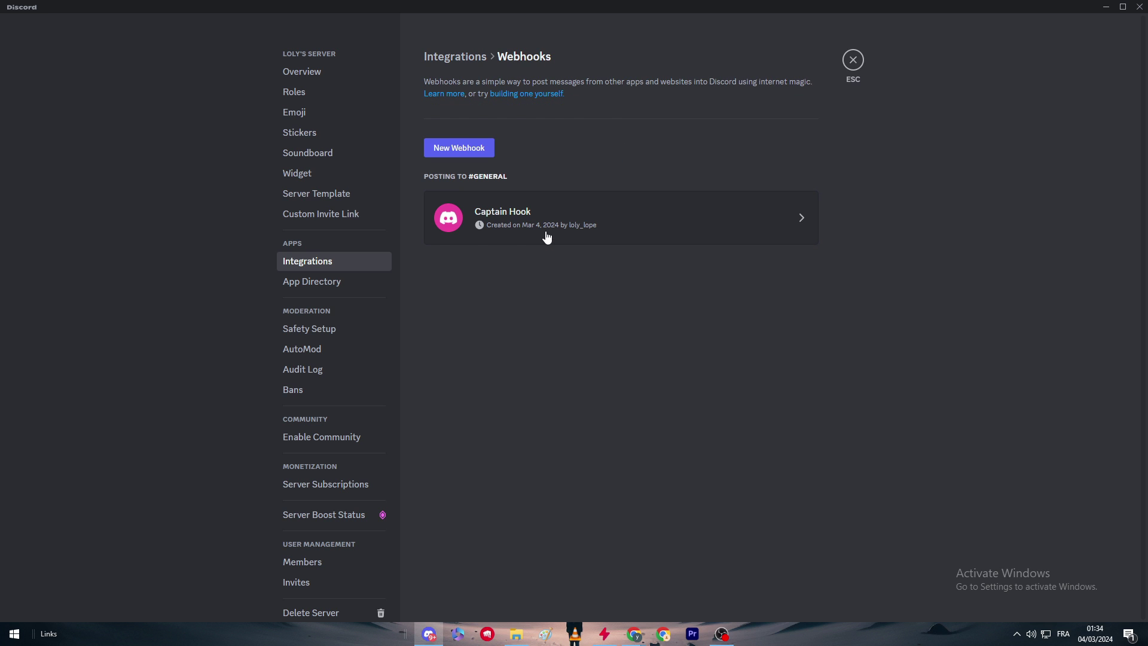
click(740, 226)
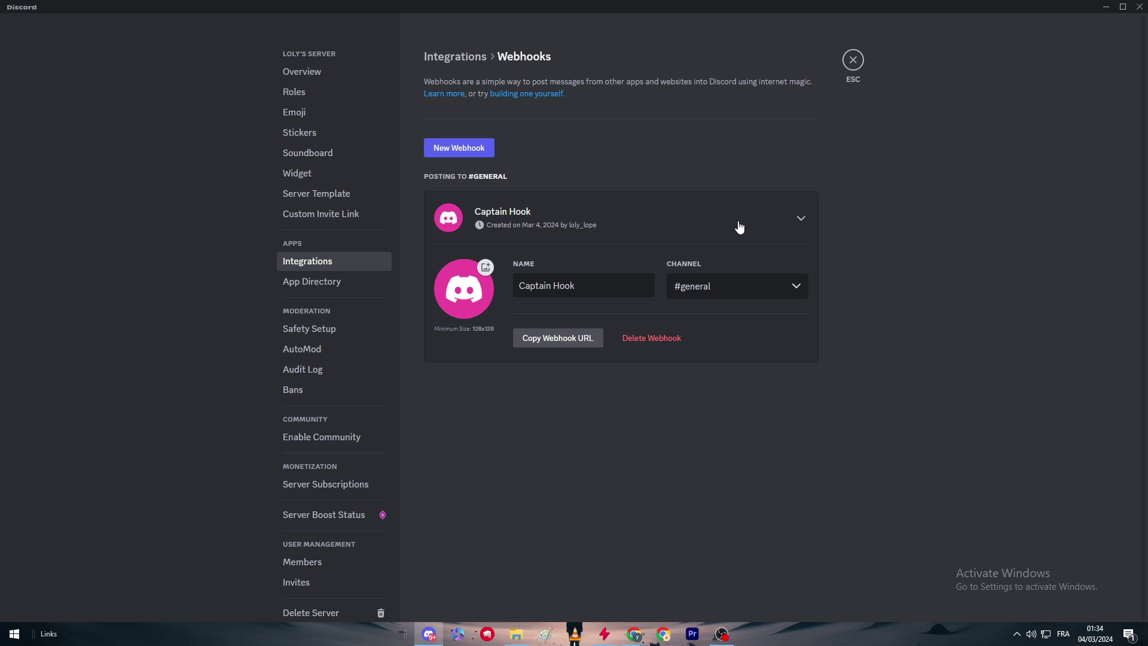
click(656, 232)
click(611, 228)
click(552, 339)
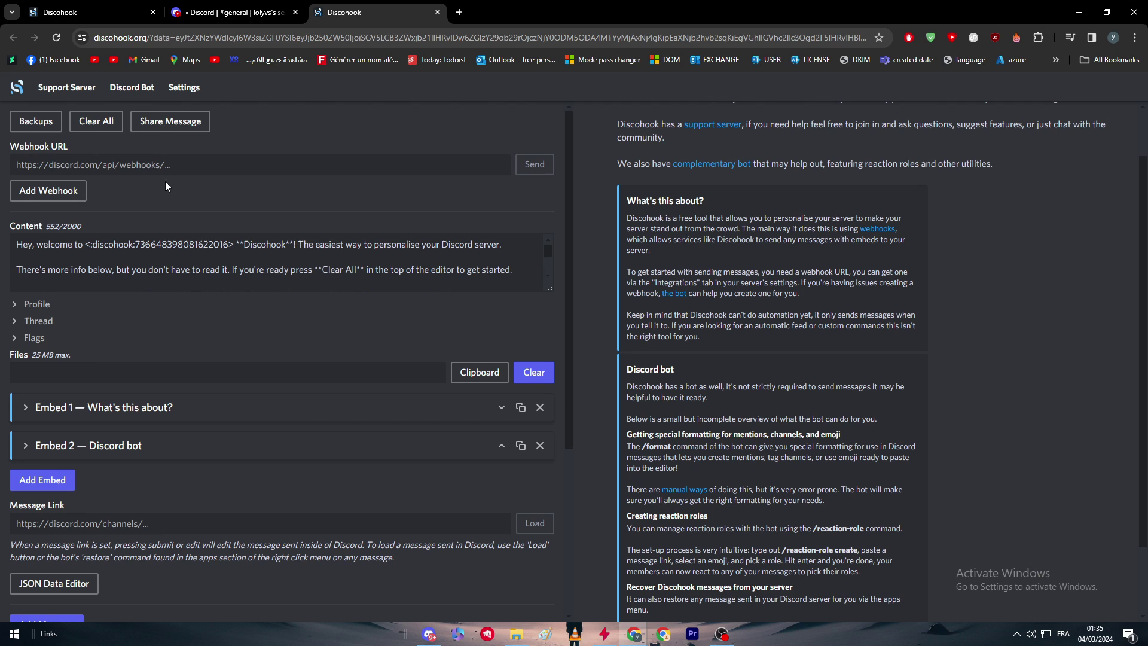
- Paste the Captain Hook webhook URL and send the default message through it
click(165, 165)
key(ctrl+v)
click(293, 187)
click(534, 165)
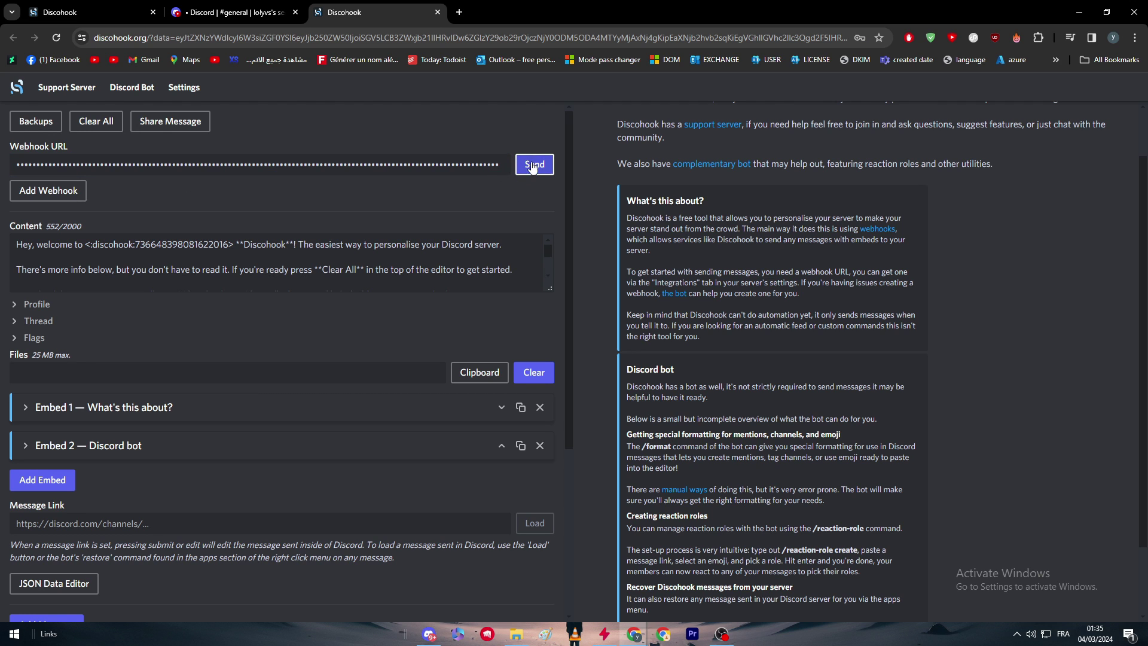
click(375, 187)
click(169, 121)
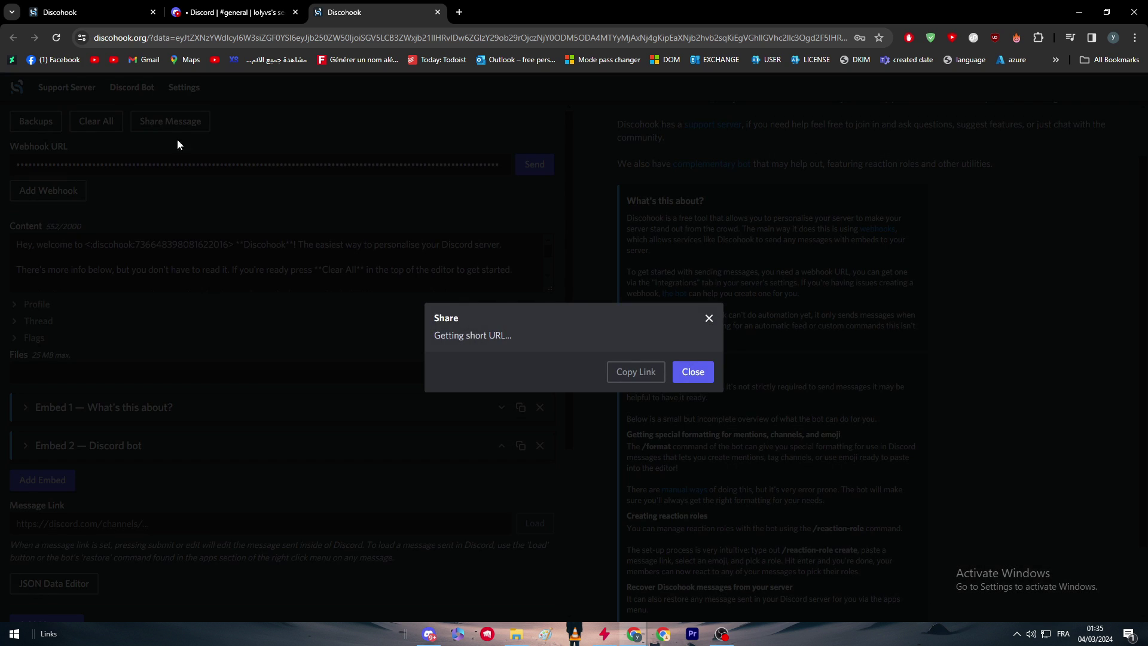
click(698, 316)
- Clear all message content and embeds, then dismiss the empty-message send error
click(96, 122)
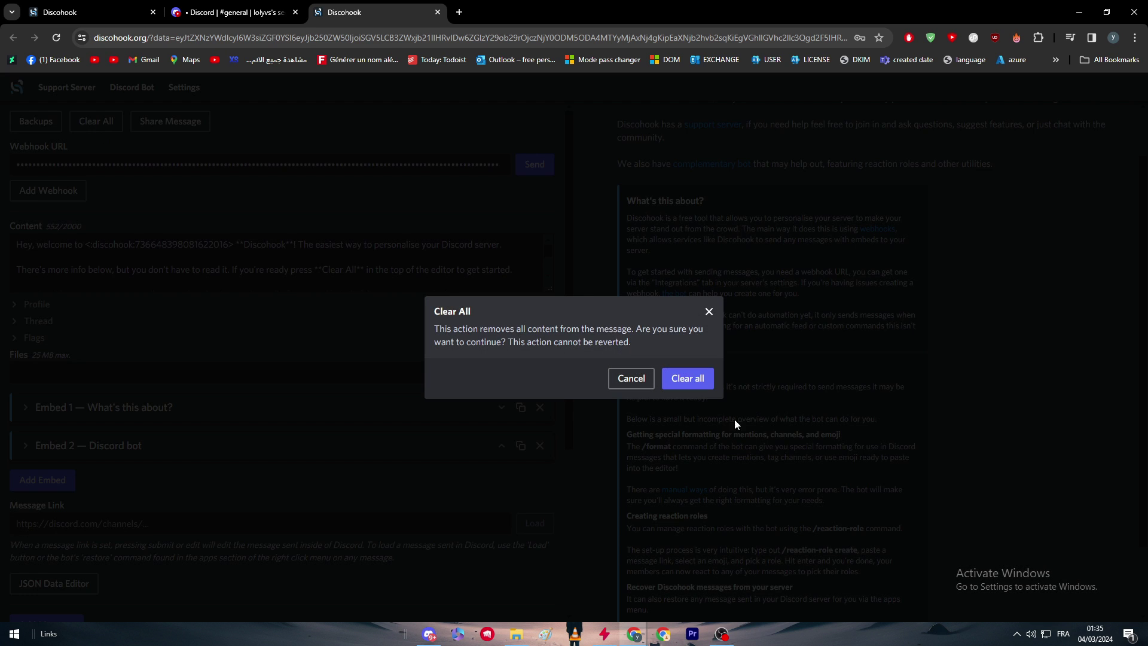
click(681, 377)
click(215, 164)
triple_click(120, 165)
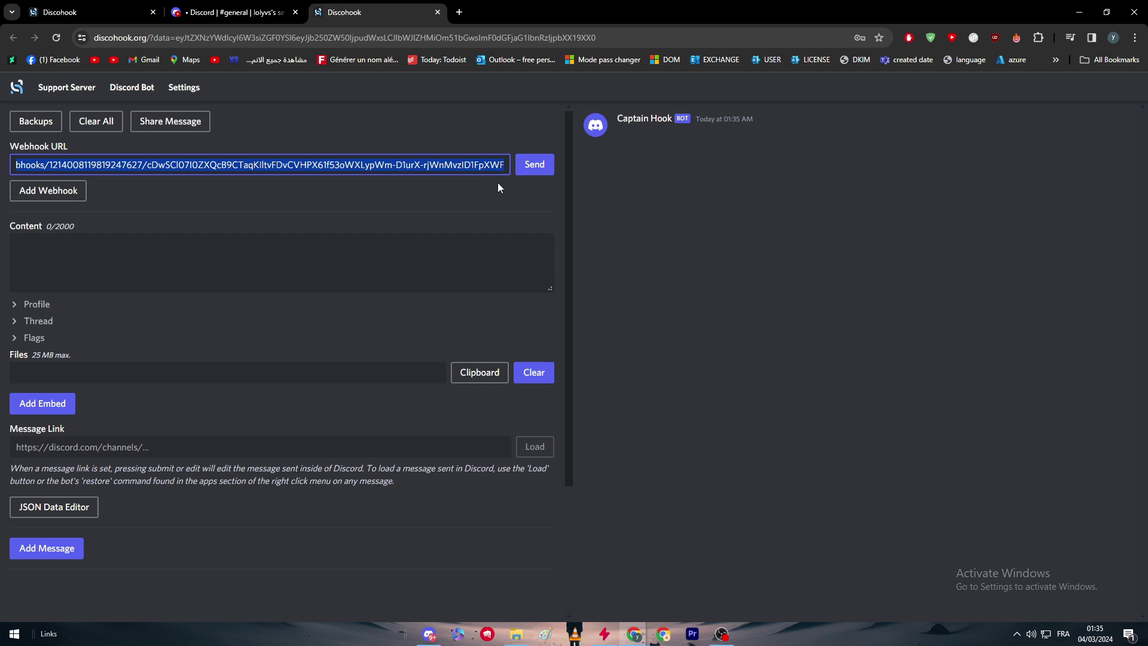
click(534, 164)
drag(458, 314, 559, 325)
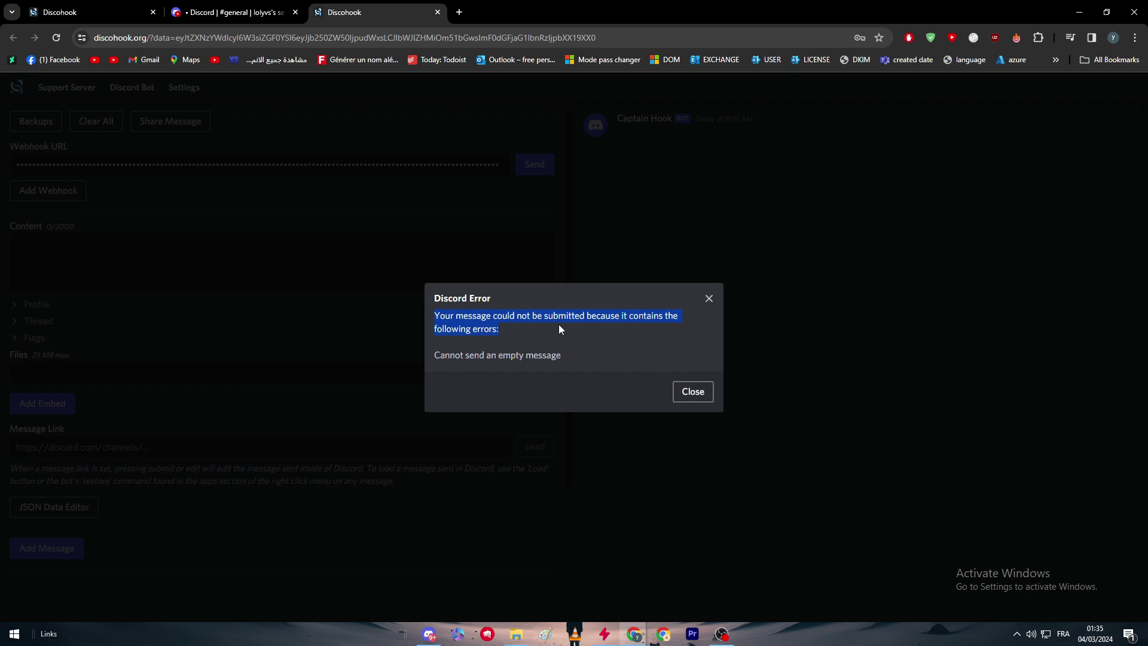
click(660, 349)
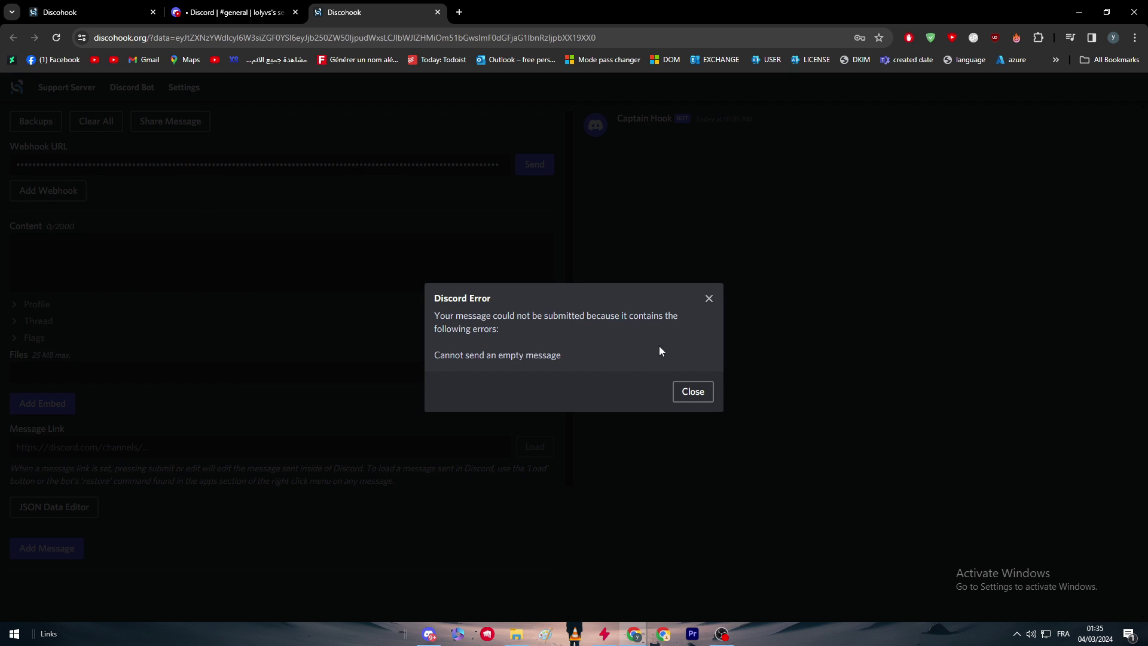
click(708, 300)
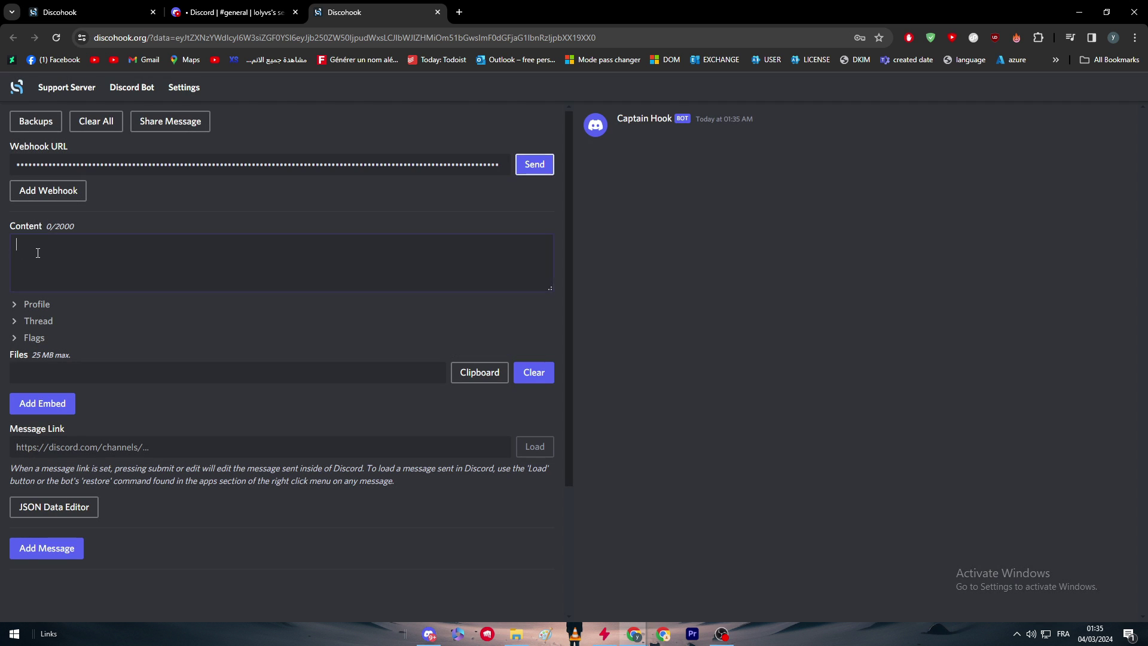
click(127, 269)
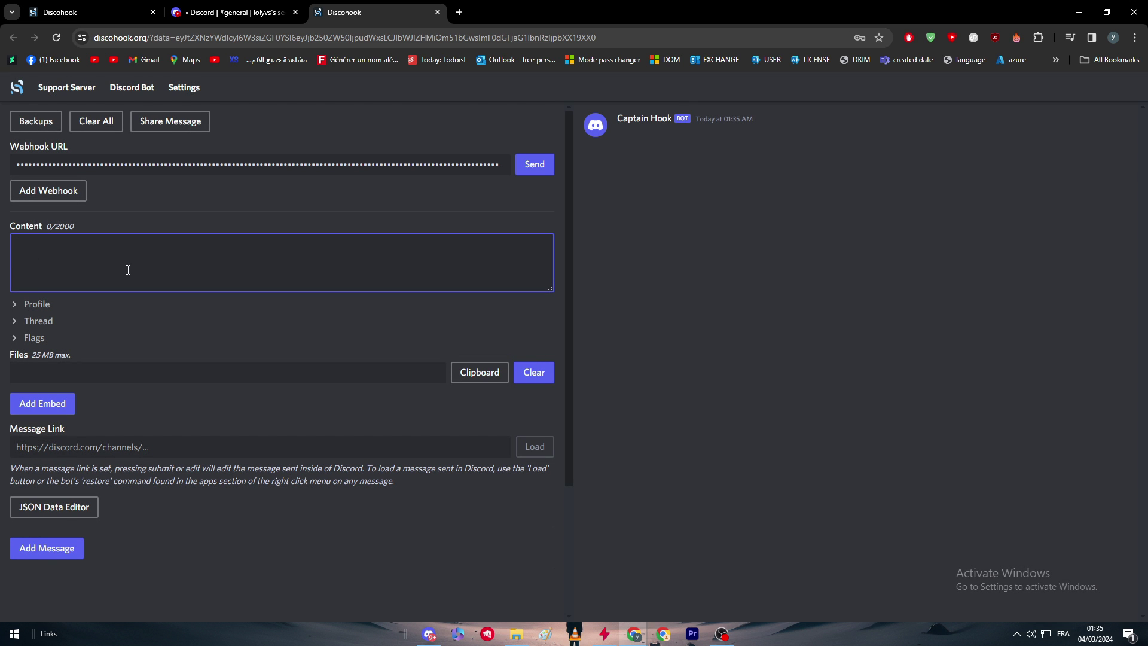
text(Hello guys)
- Send 'Hello guys' through Captain Hook, check it in Discord, and add a new line
click(153, 221)
click(534, 164)
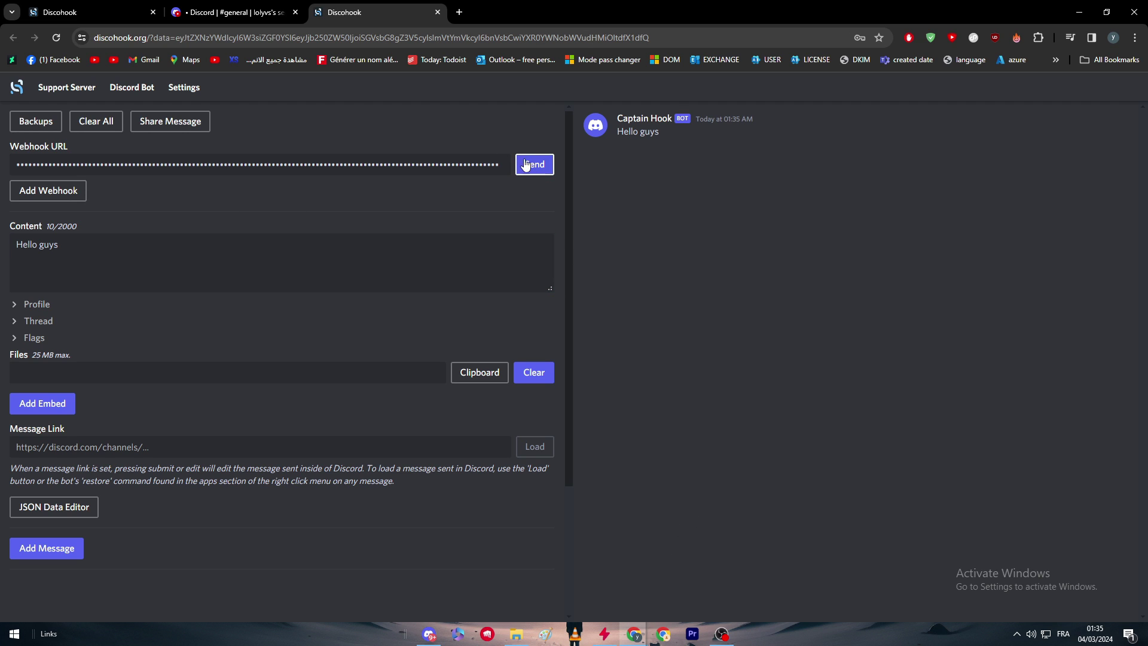
drag(664, 132, 608, 133)
click(236, 12)
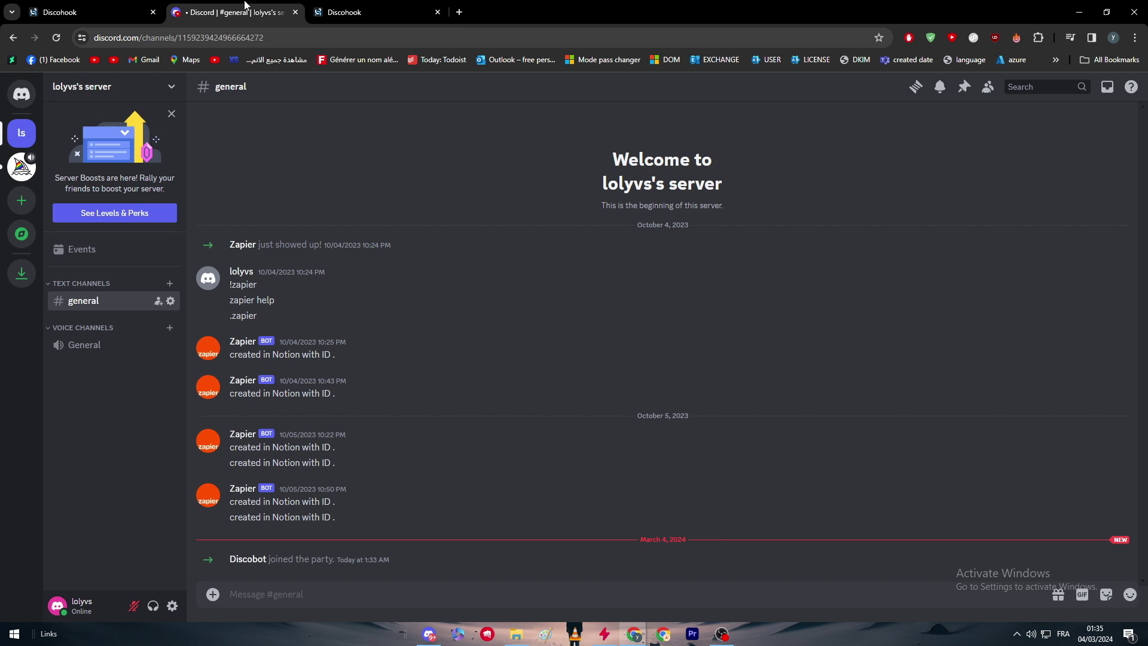
click(332, 7)
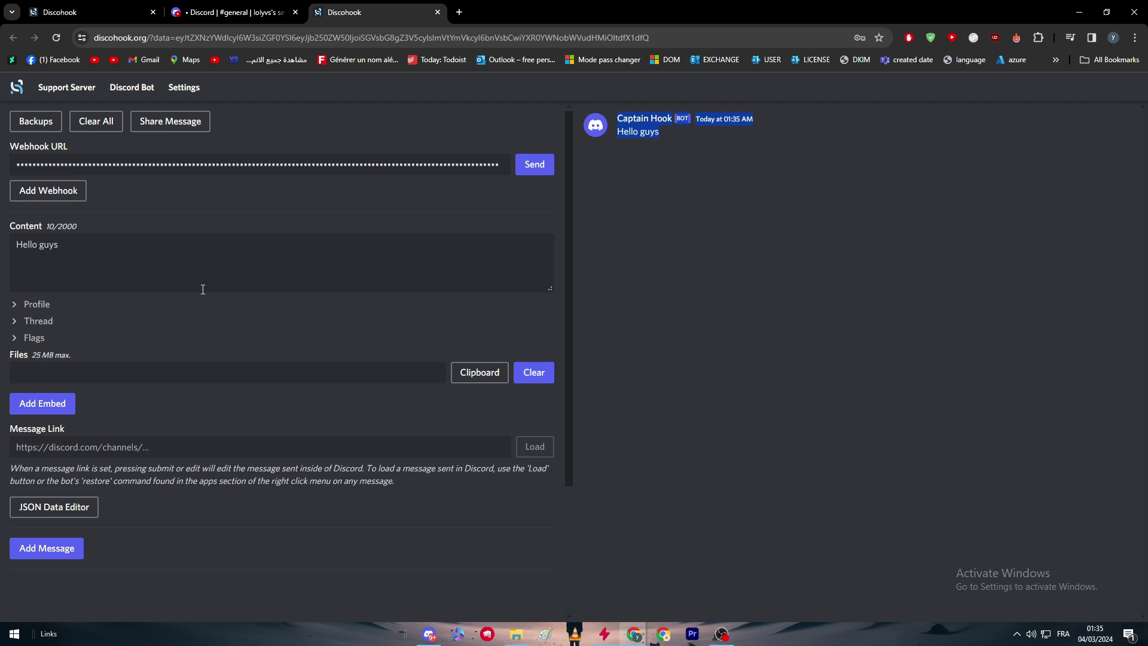
click(170, 121)
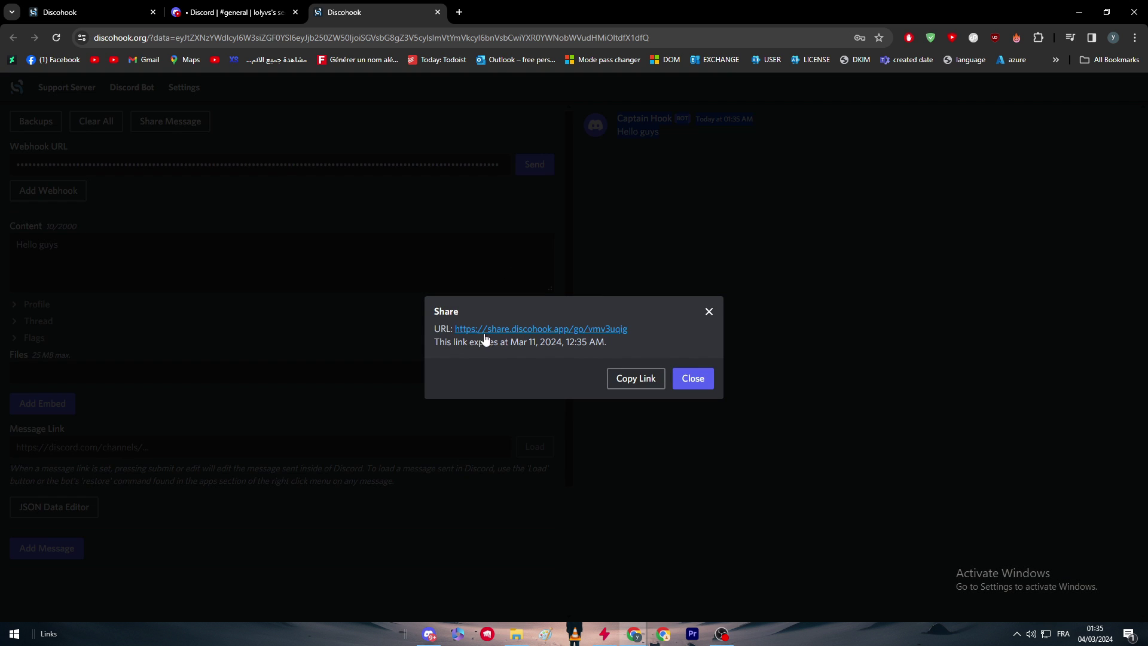
click(710, 312)
double_click(264, 254)
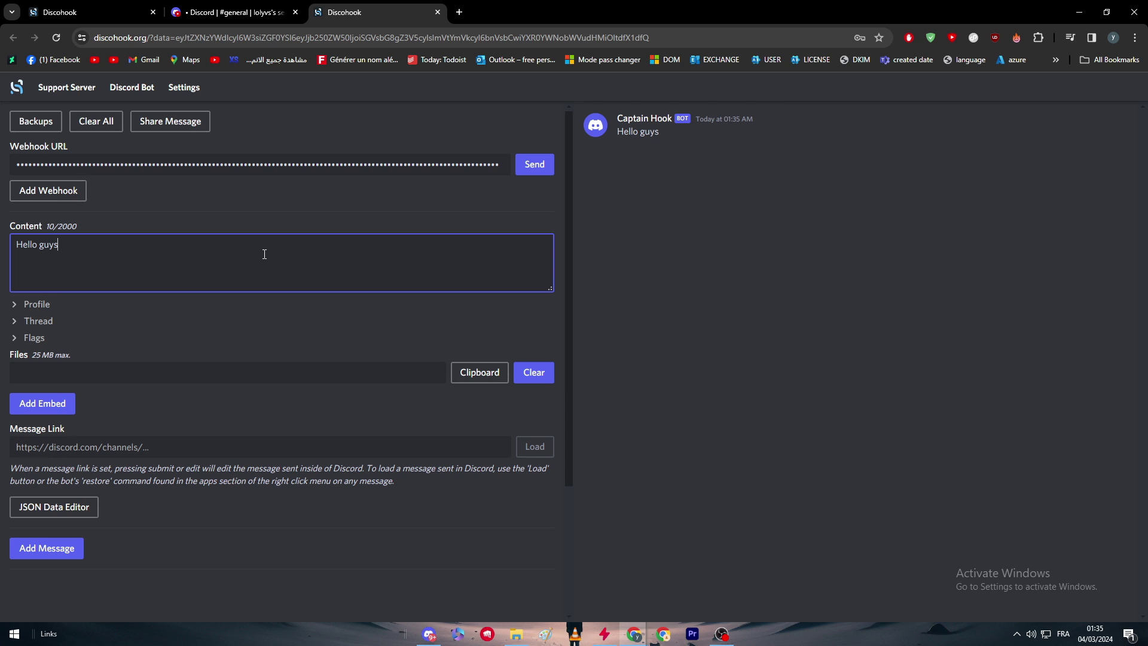
key(Return)
text(welcome to)
text( This channell )
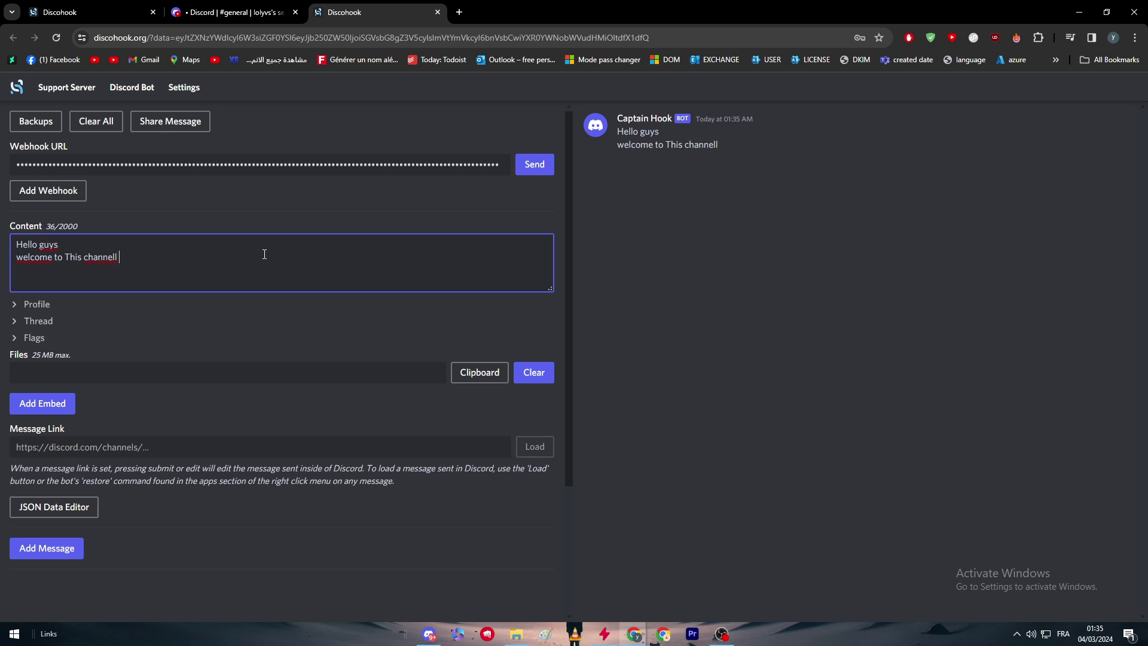
text(it is for etc )
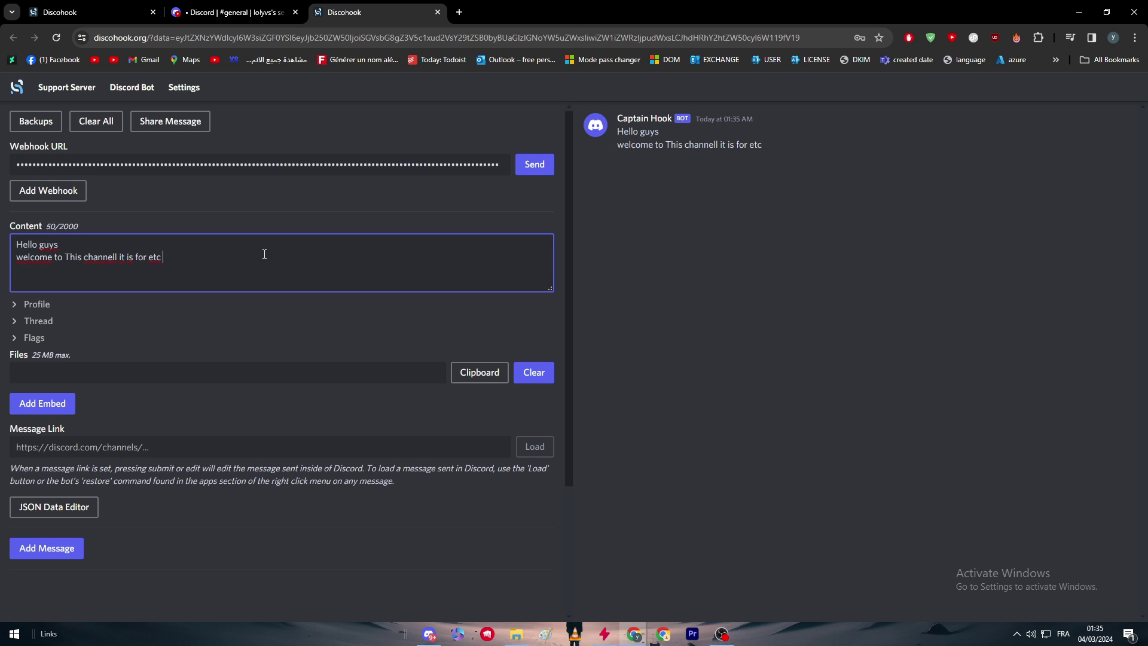
text(etc)
- Browse the message's profile, thread and flag settings, then add a second message
click(293, 228)
click(14, 304)
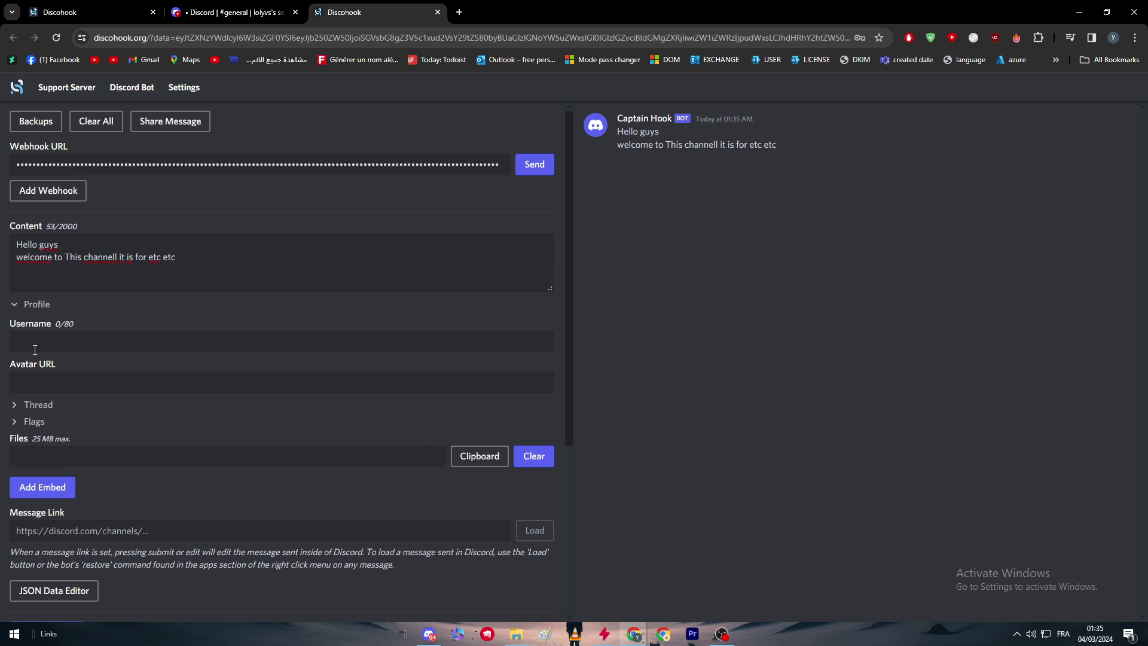
scroll(38, 345, down, 3)
click(26, 287)
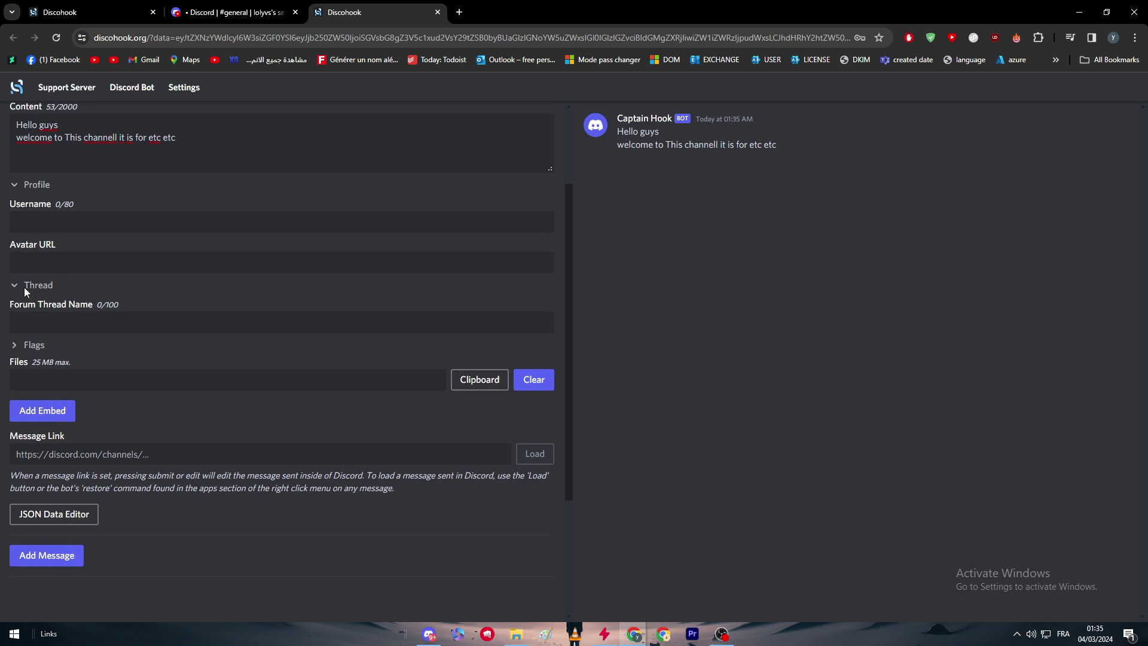
click(42, 349)
click(42, 348)
click(47, 556)
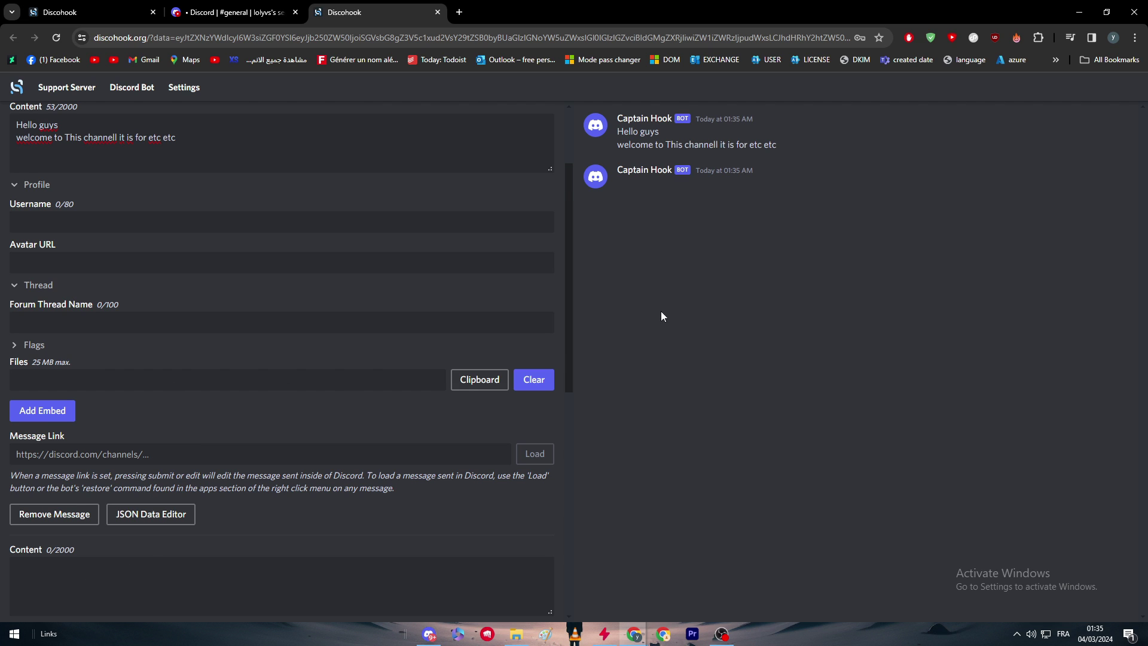
scroll(337, 503, down, 5)
scroll(336, 503, down, 3)
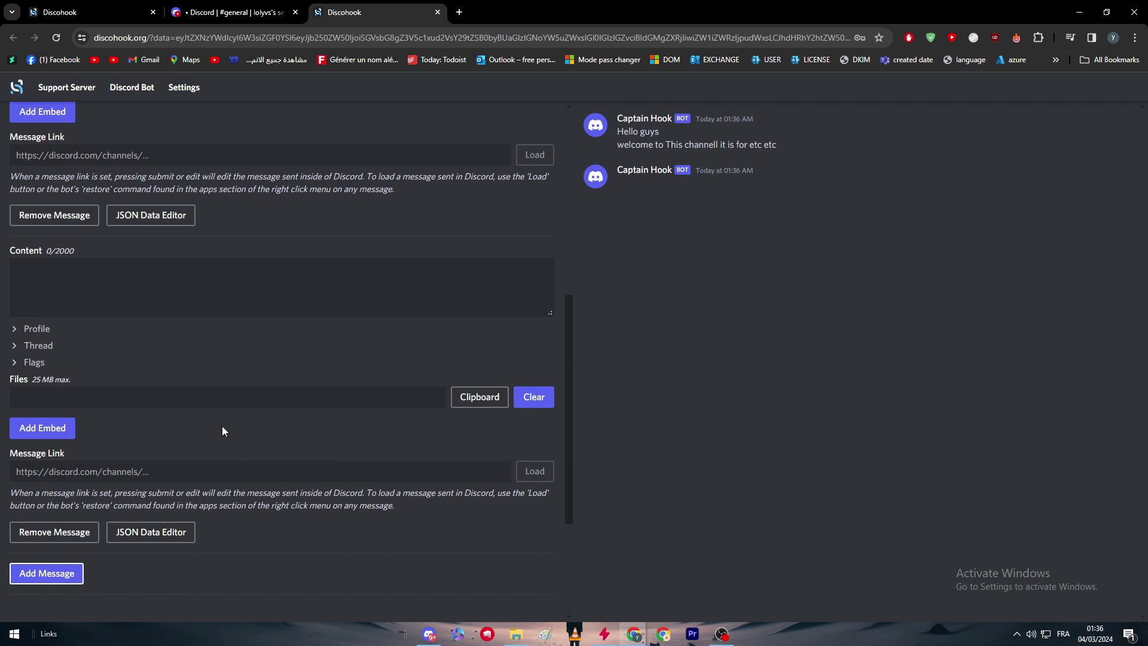
scroll(180, 431, up, 4)
scroll(198, 398, up, 4)
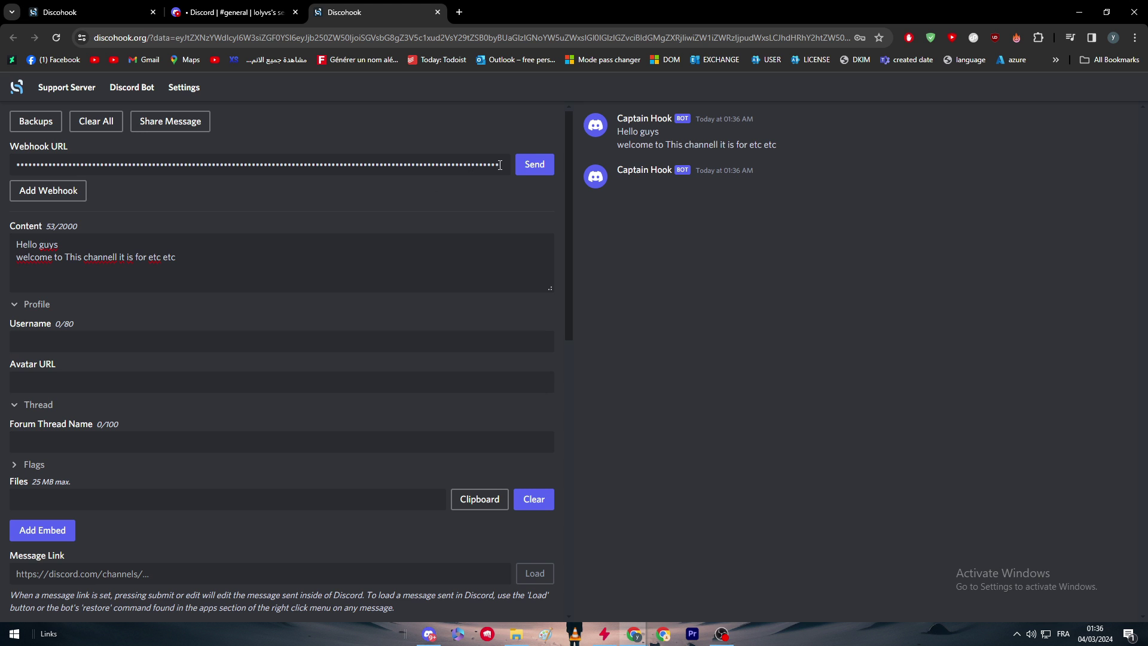
- Attempt sending, dismiss the empty-message error, and remove the empty second message
click(533, 164)
click(528, 165)
click(709, 298)
scroll(330, 356, down, 3)
scroll(214, 470, down, 3)
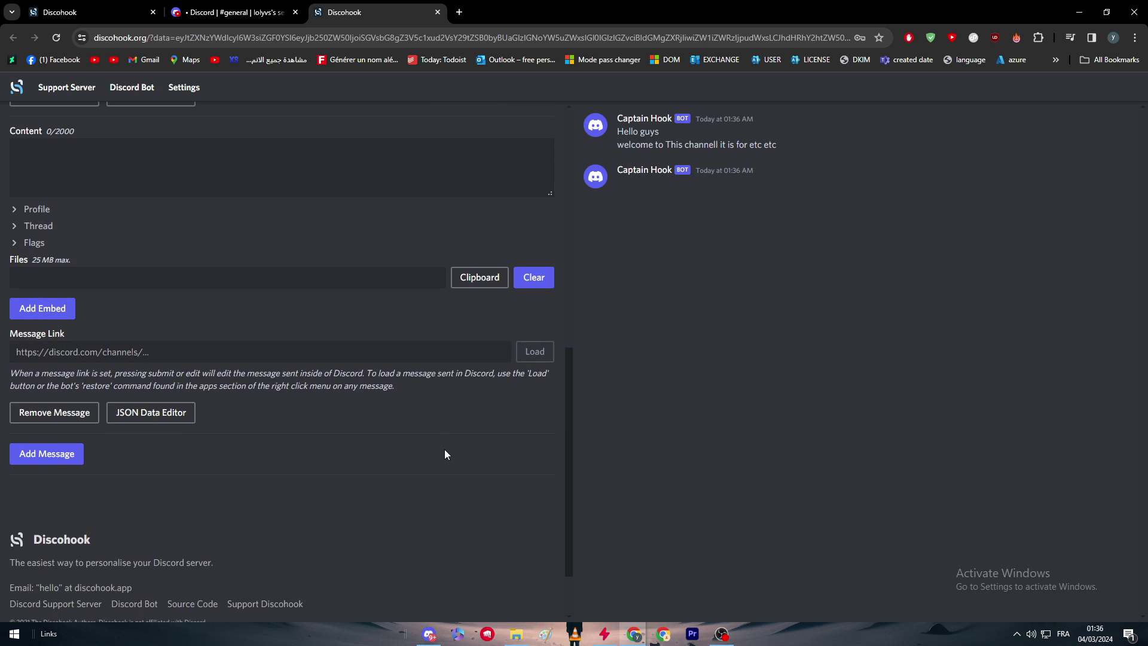
scroll(444, 449, down, 3)
click(79, 336)
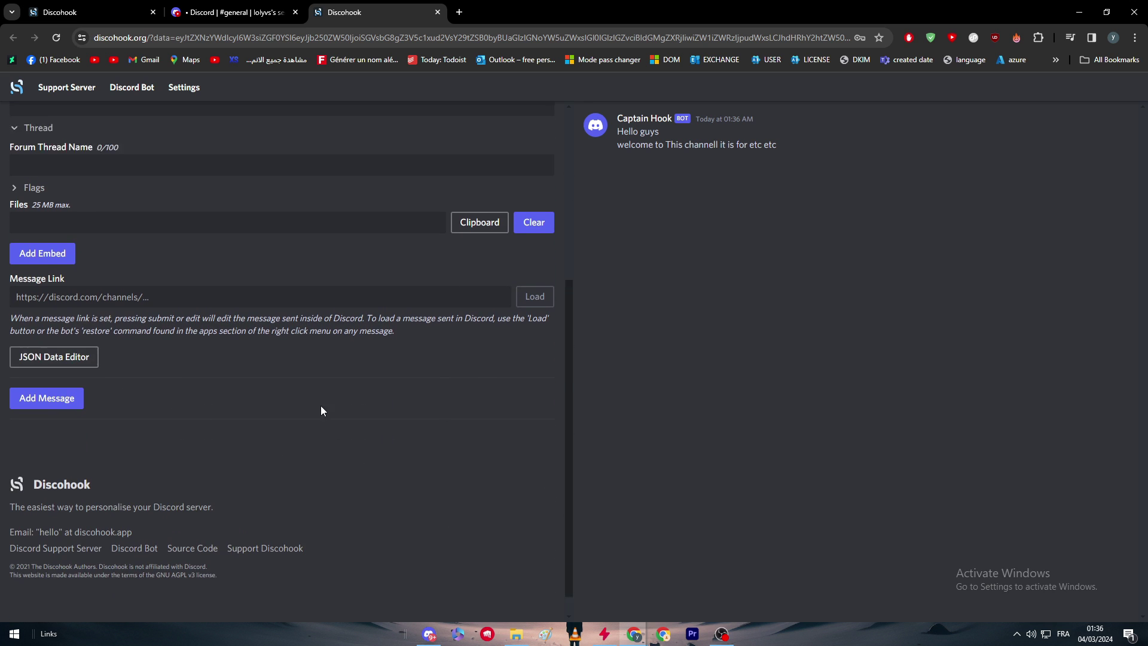
scroll(119, 520, up, 3)
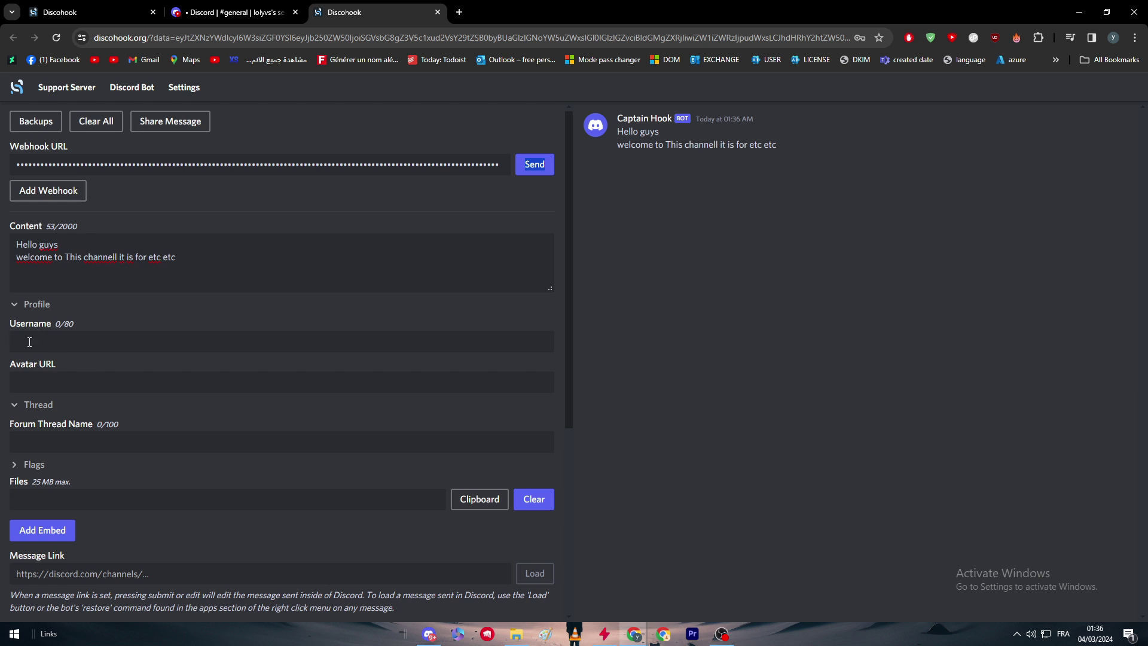
scroll(96, 449, down, 5)
scroll(96, 449, up, 2)
scroll(269, 360, up, 4)
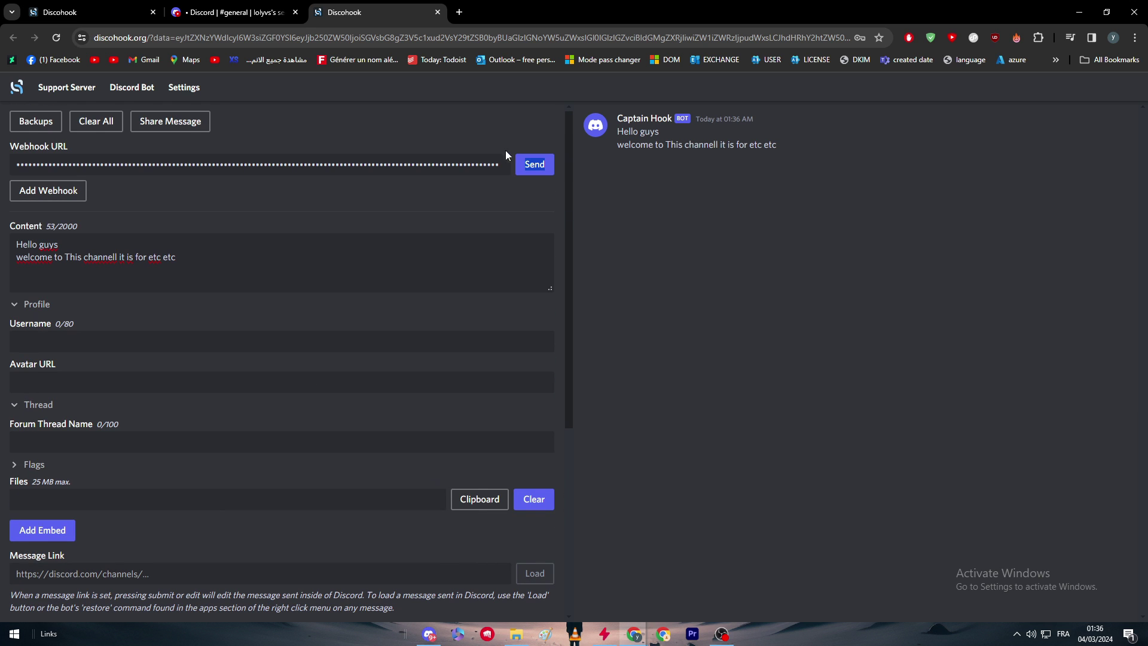
click(533, 164)
click(234, 12)
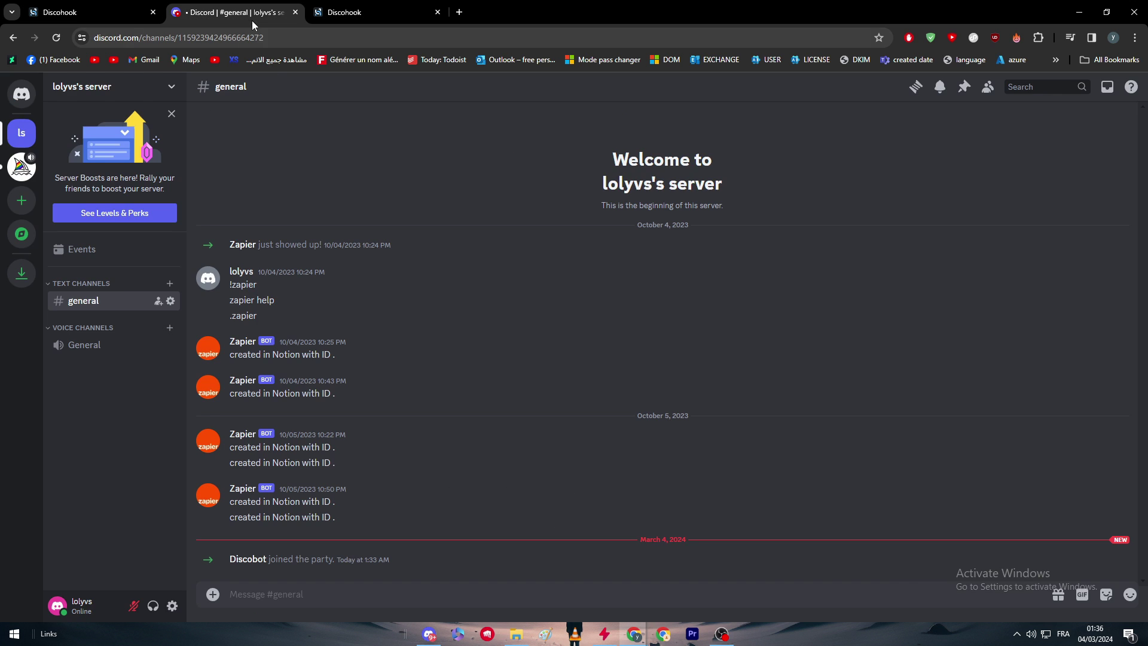
mouse_move(316, 446)
click(1131, 86)
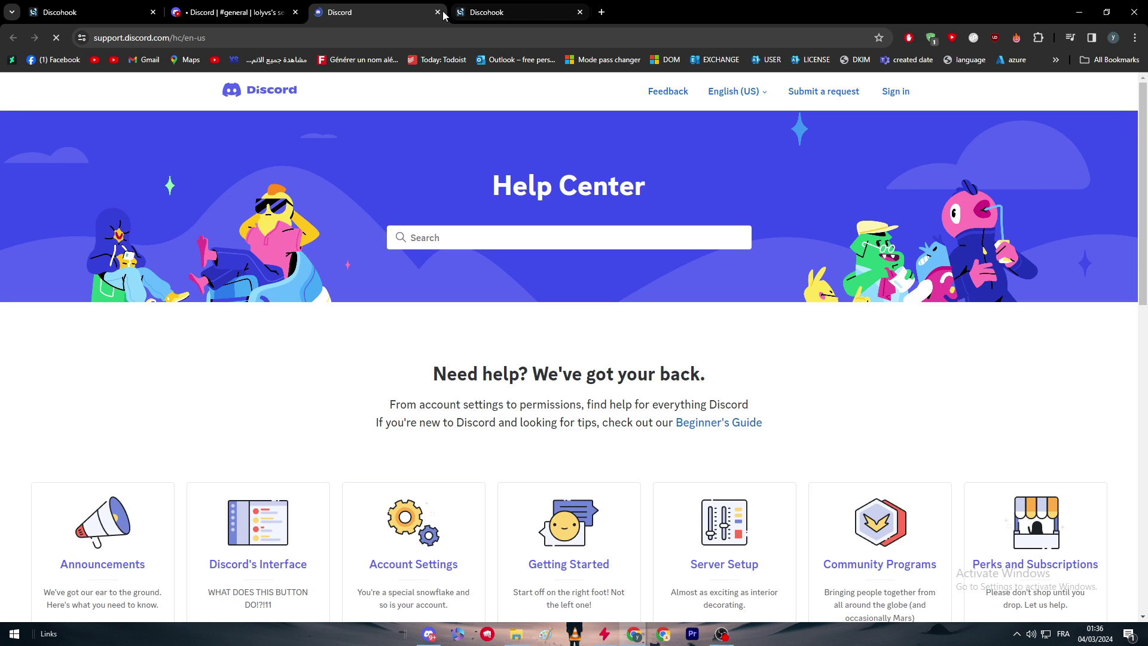
click(438, 12)
click(987, 87)
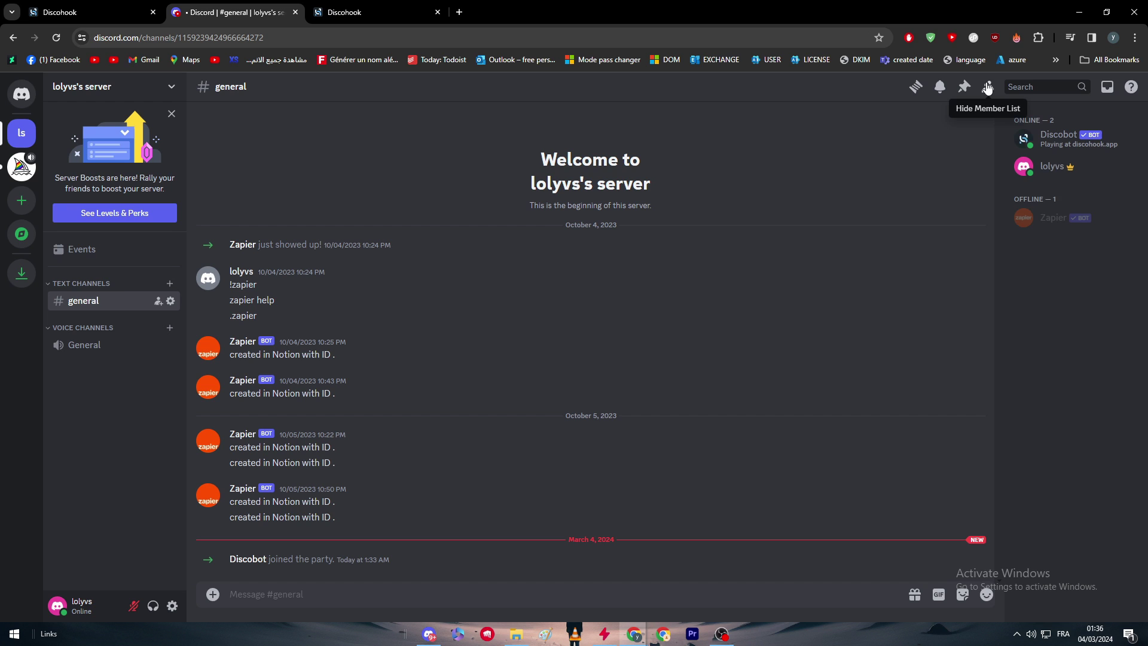
click(1057, 140)
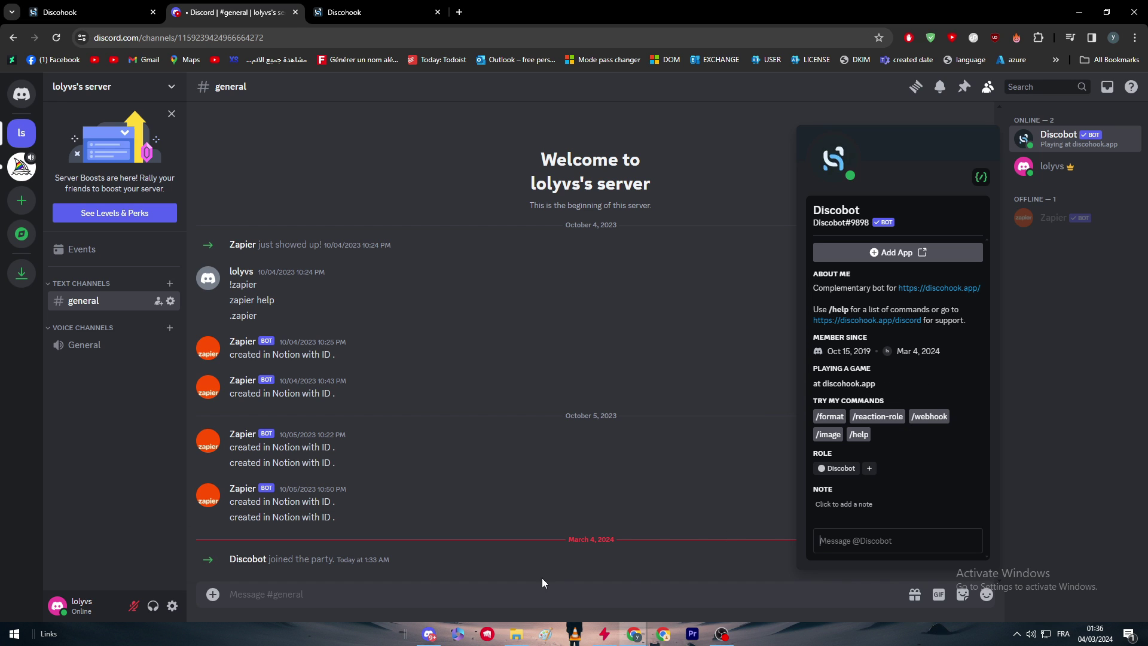
- Run Discobot's /help command with the command option in #general
click(516, 591)
text(/help)
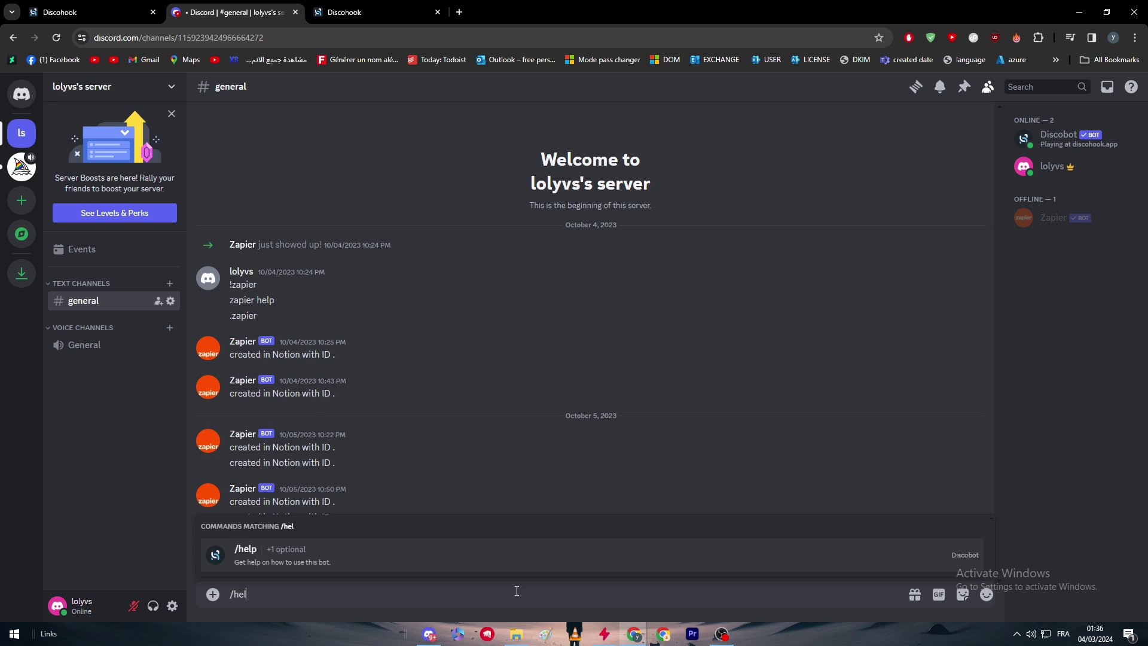
click(346, 539)
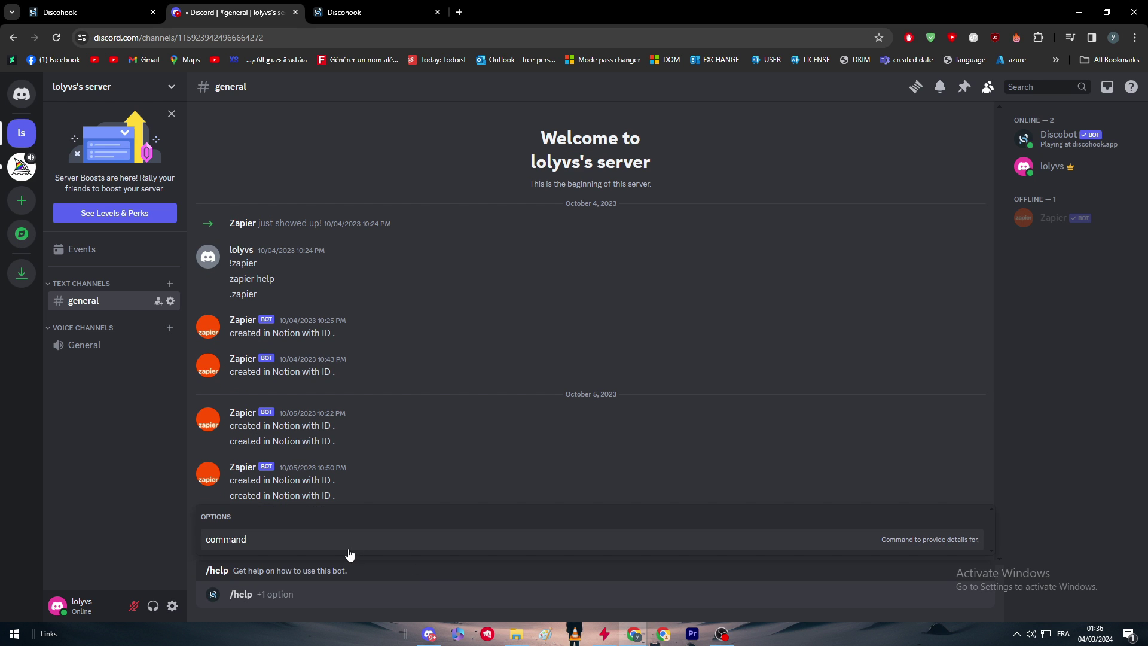
click(345, 570)
click(345, 278)
key(Return)
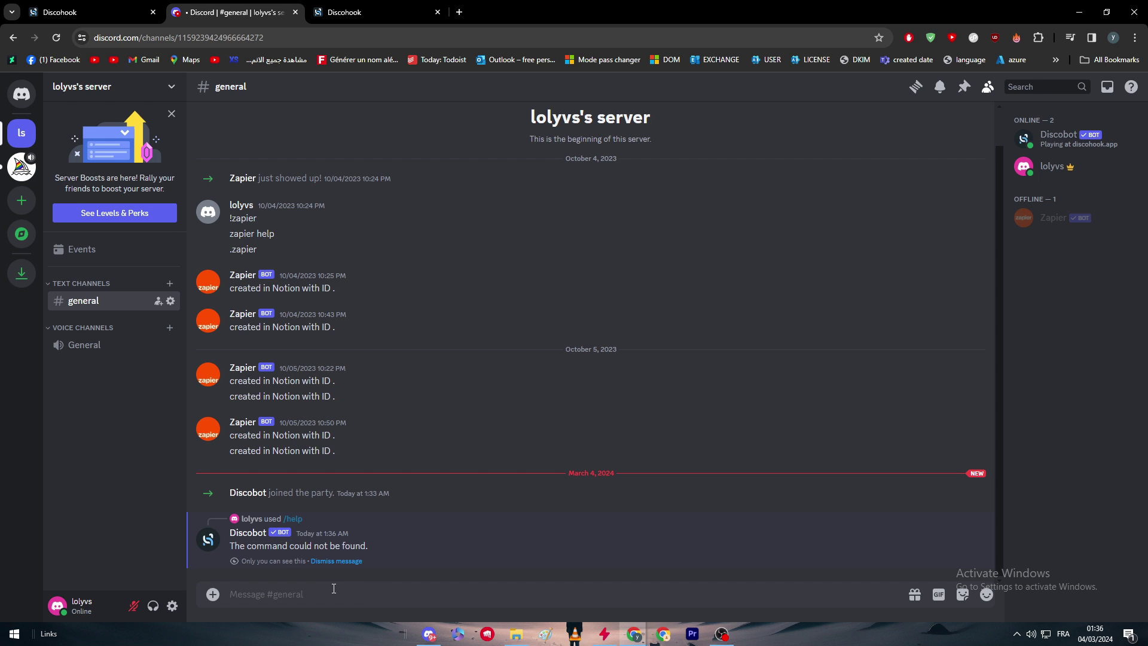
text(/help)
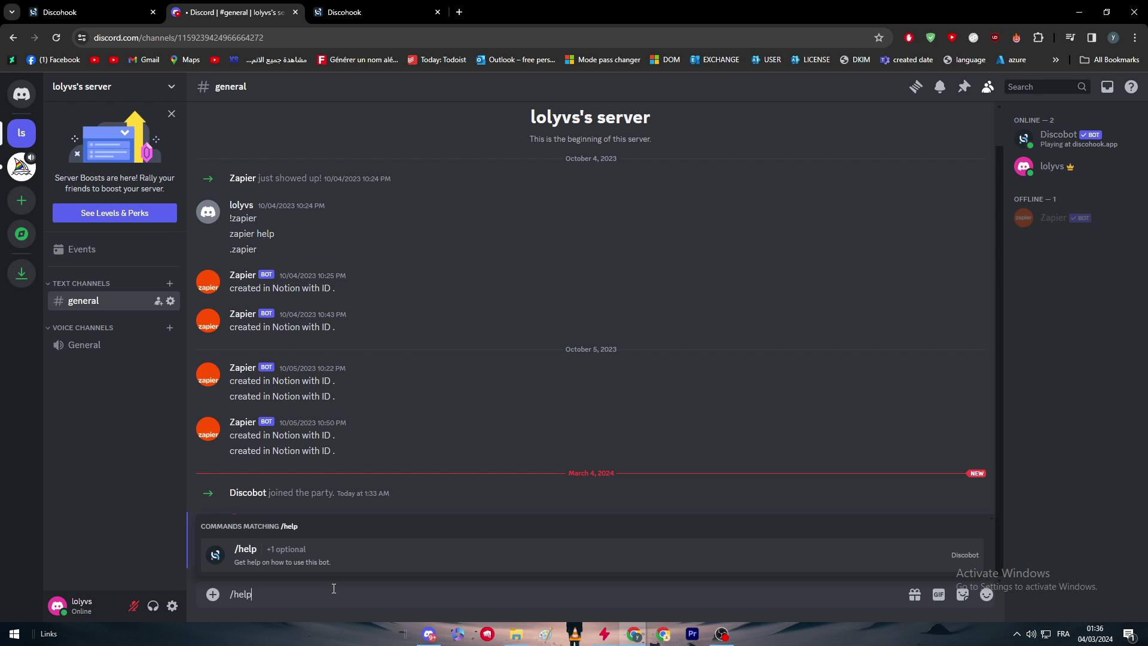
- Rerun /help with '/webhook create' as the command to explain
click(331, 557)
click(254, 545)
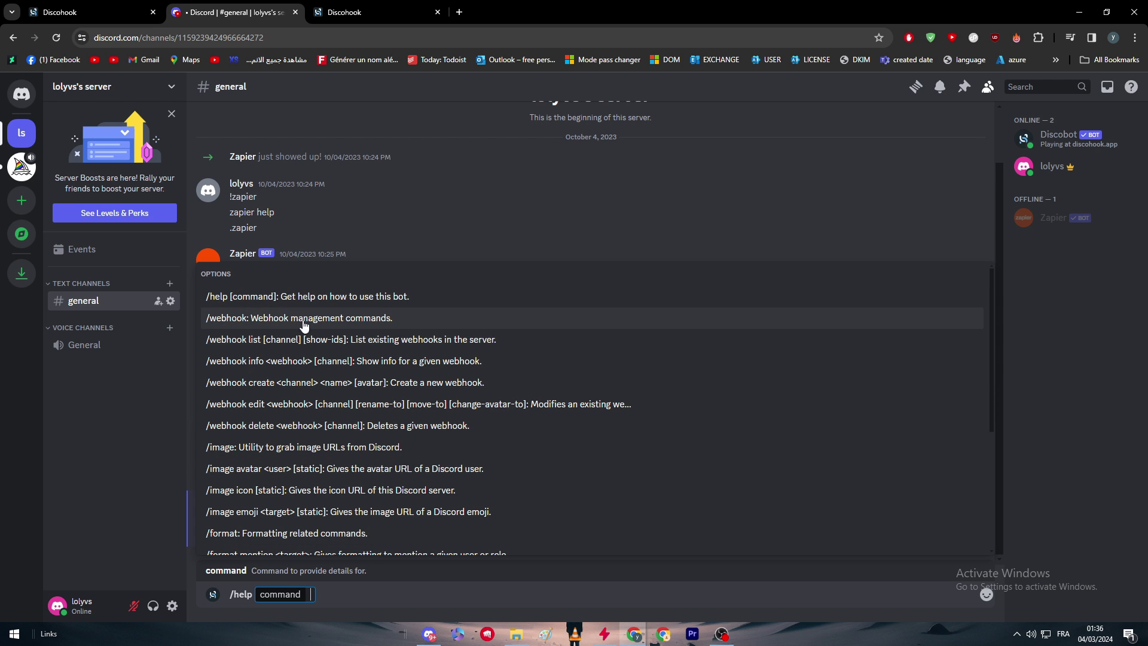
scroll(306, 325, down, 5)
scroll(314, 376, up, 3)
scroll(317, 403, up, 3)
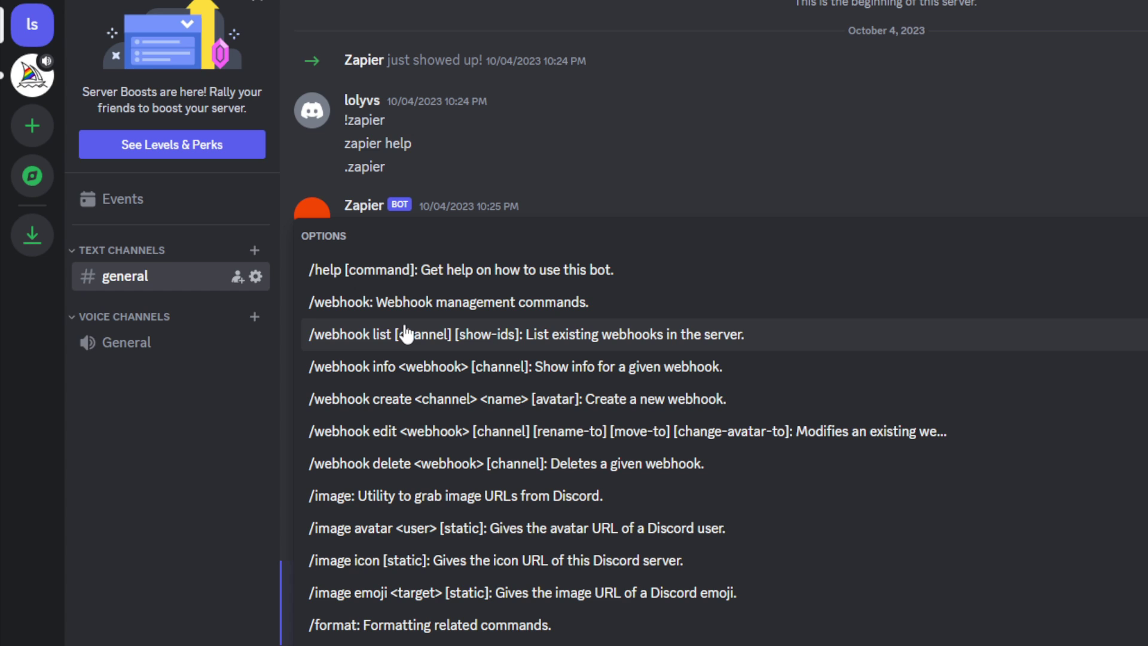
key(Tab)
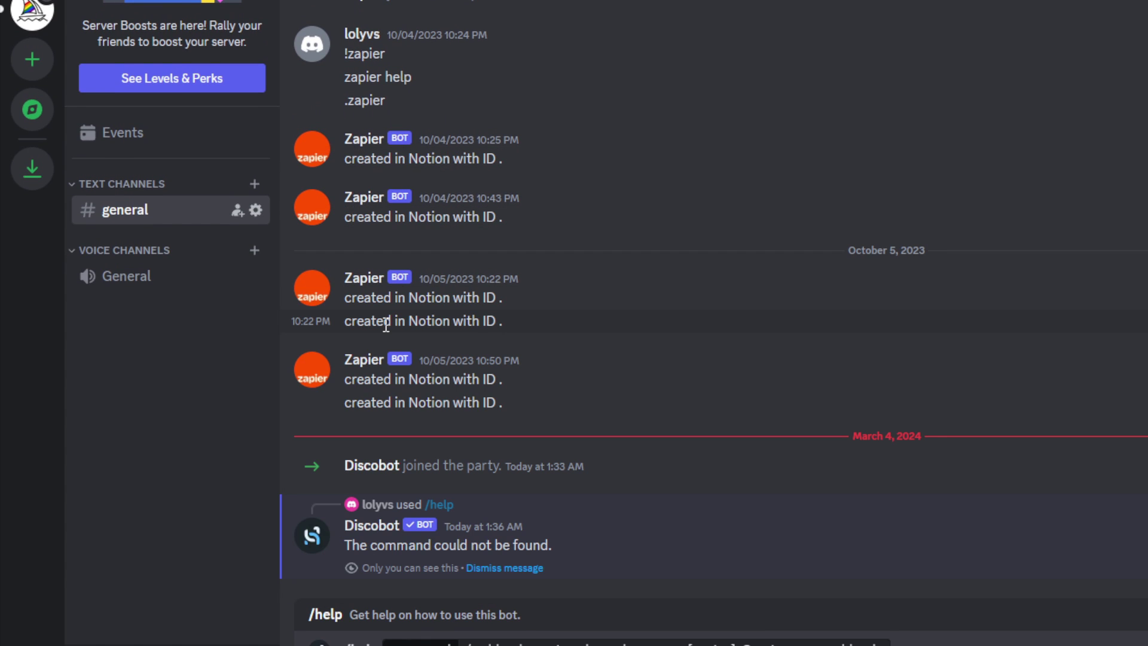
key(Return)
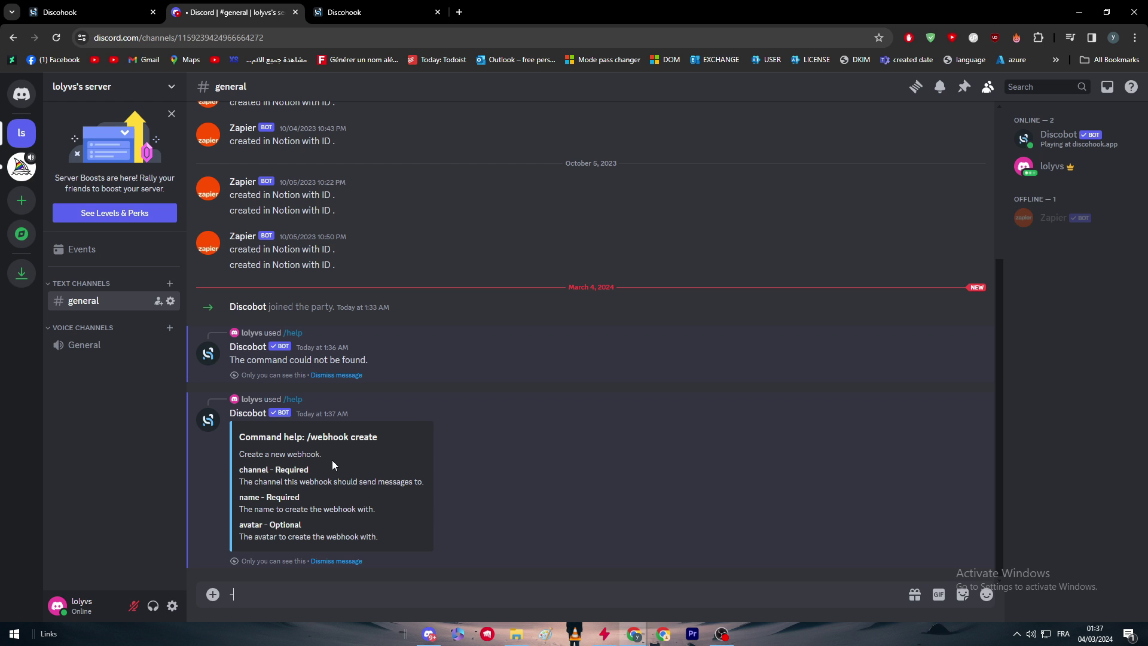
click(415, 11)
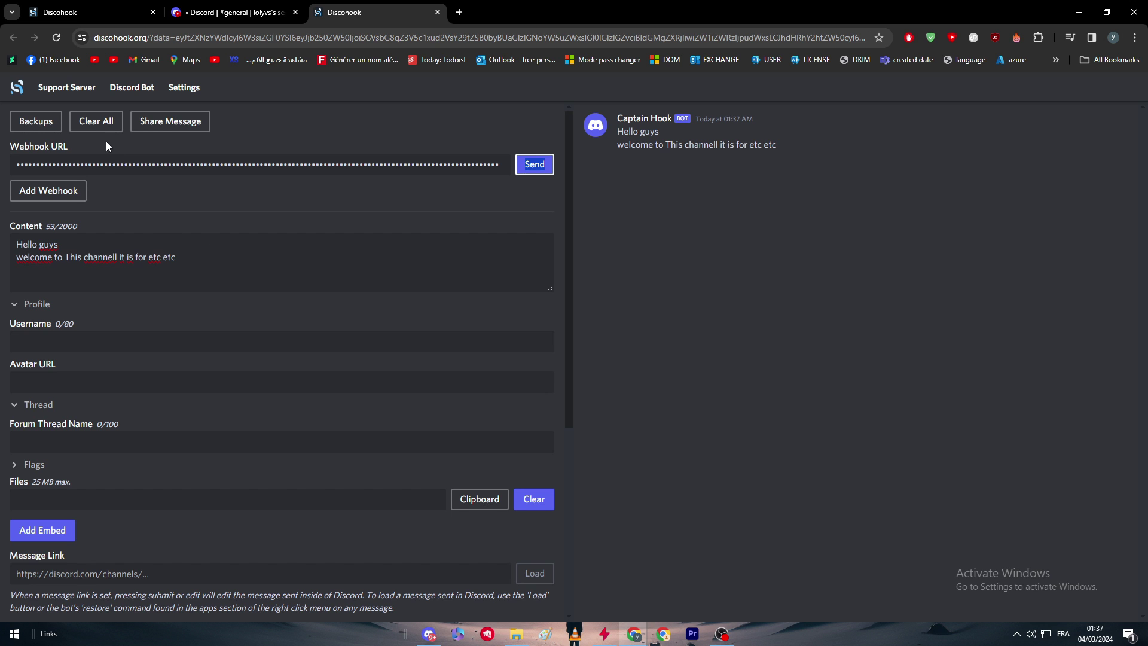
scroll(106, 179, down, 5)
scroll(120, 269, up, 2)
scroll(129, 300, up, 1)
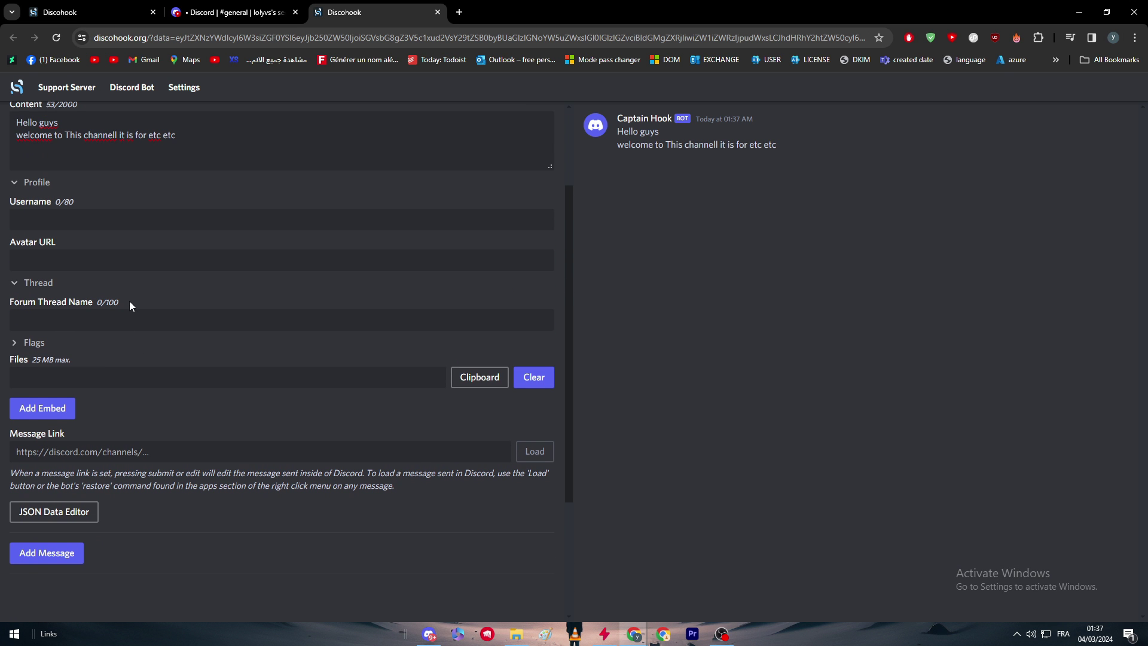
scroll(129, 305, up, 3)
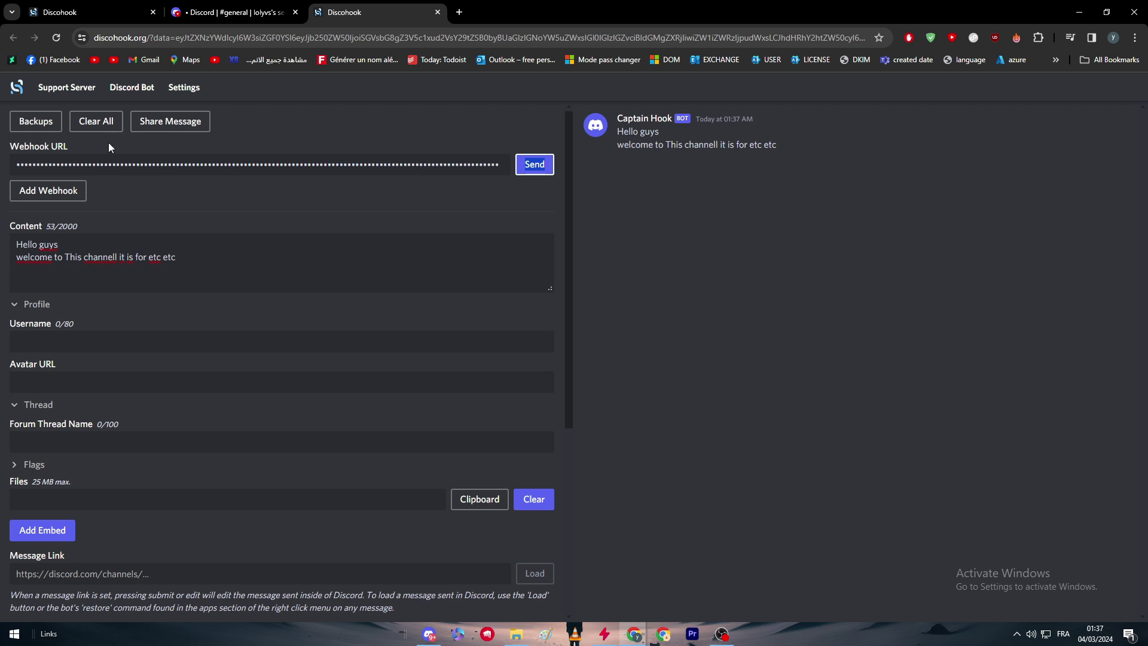
click(144, 164)
drag(18, 164, 152, 165)
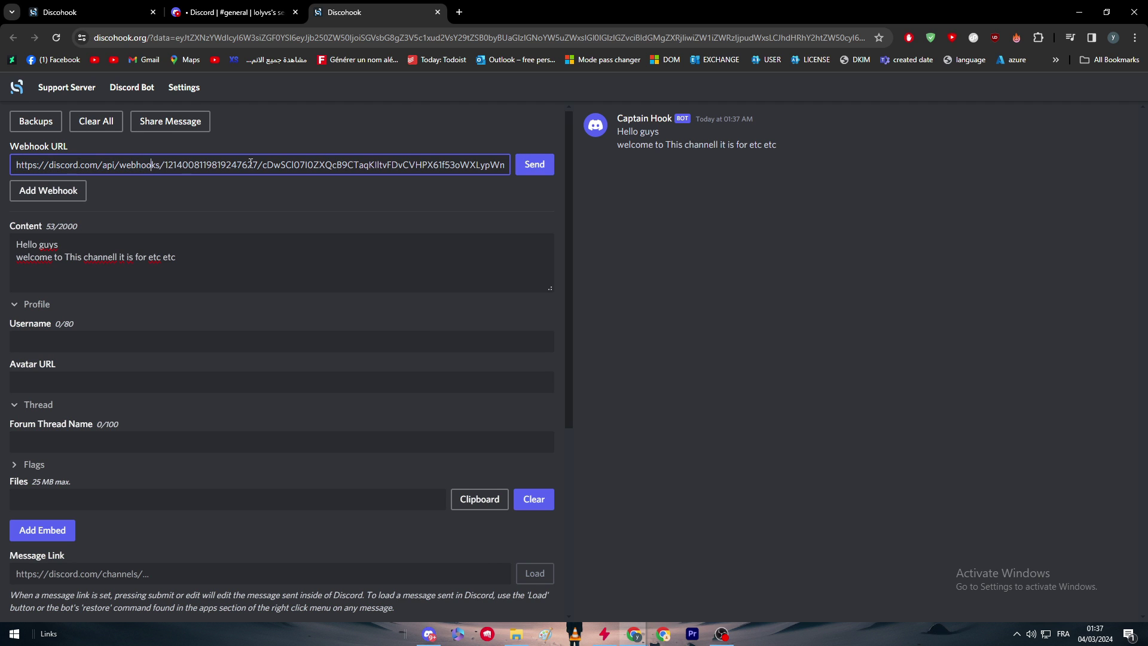
click(406, 204)
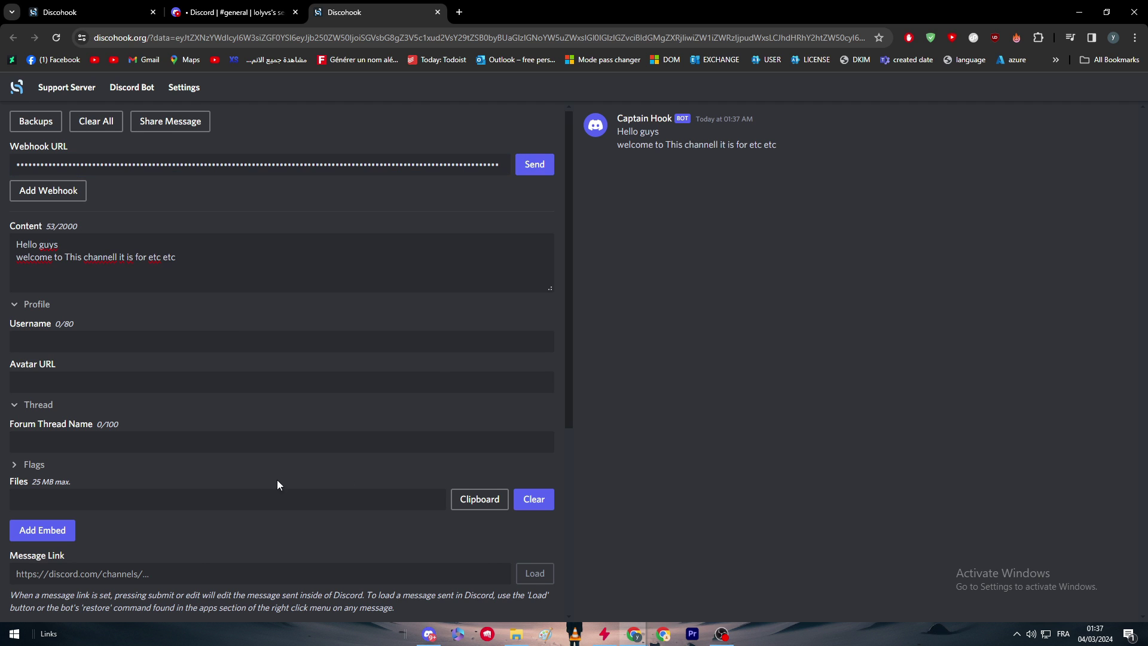
key(ctrl+shift+Tab)
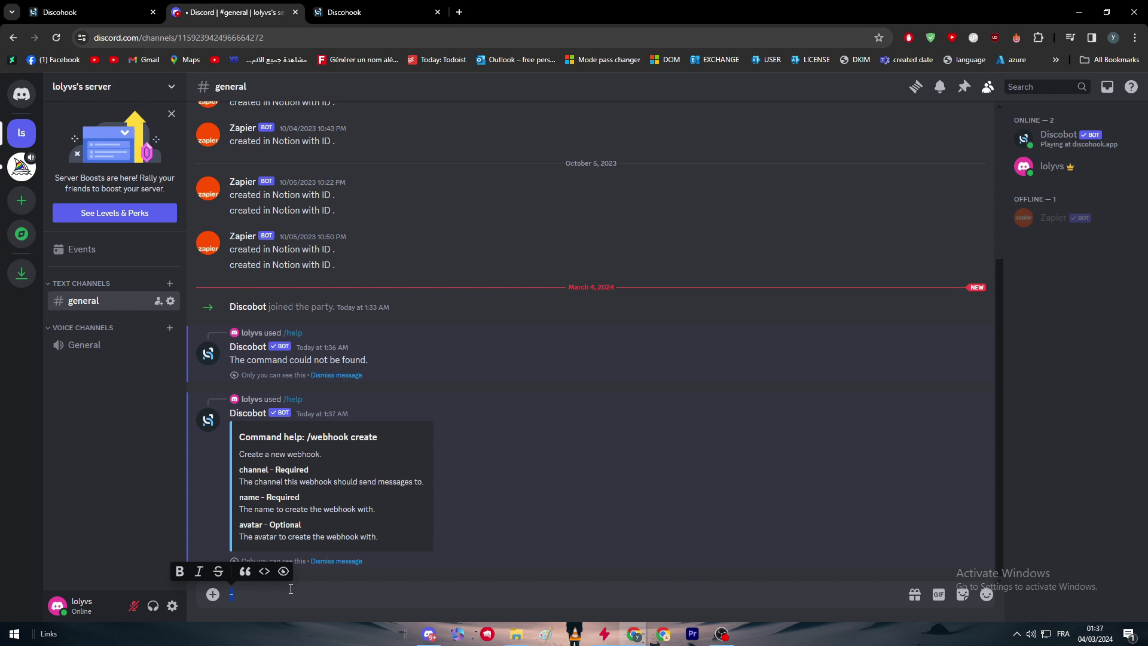
text(/c)
- Submit a /help request for the /webhook create command to Discobot
key(BackSpace)
text(h)
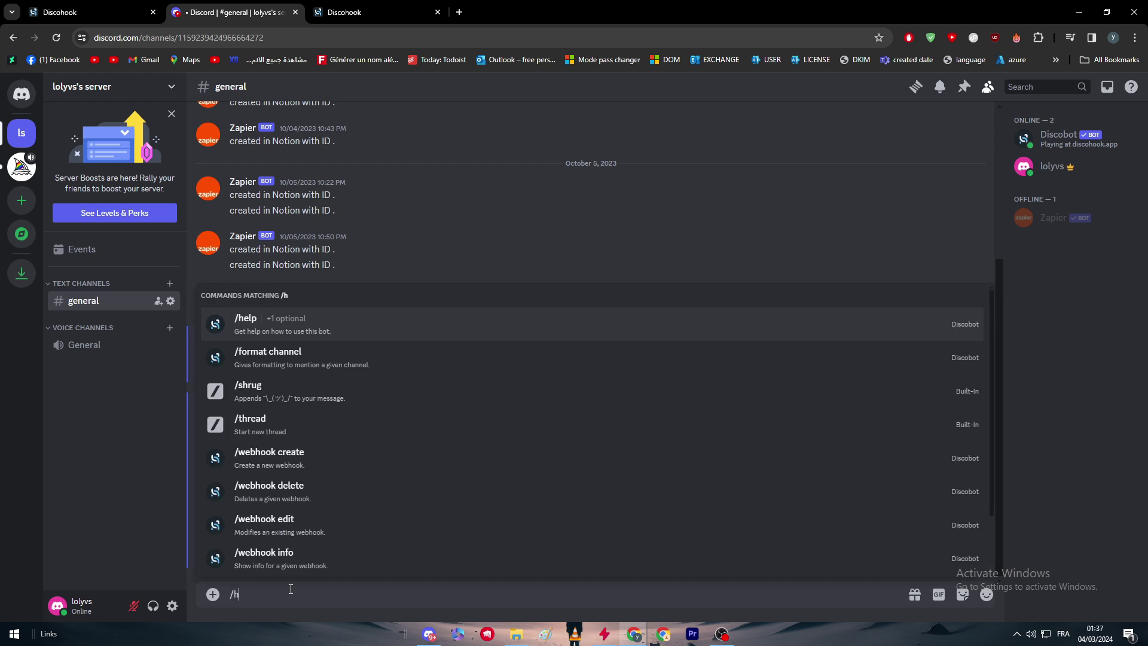
key(Return)
text(co)
key(BackSpace)
key(BackSpace)
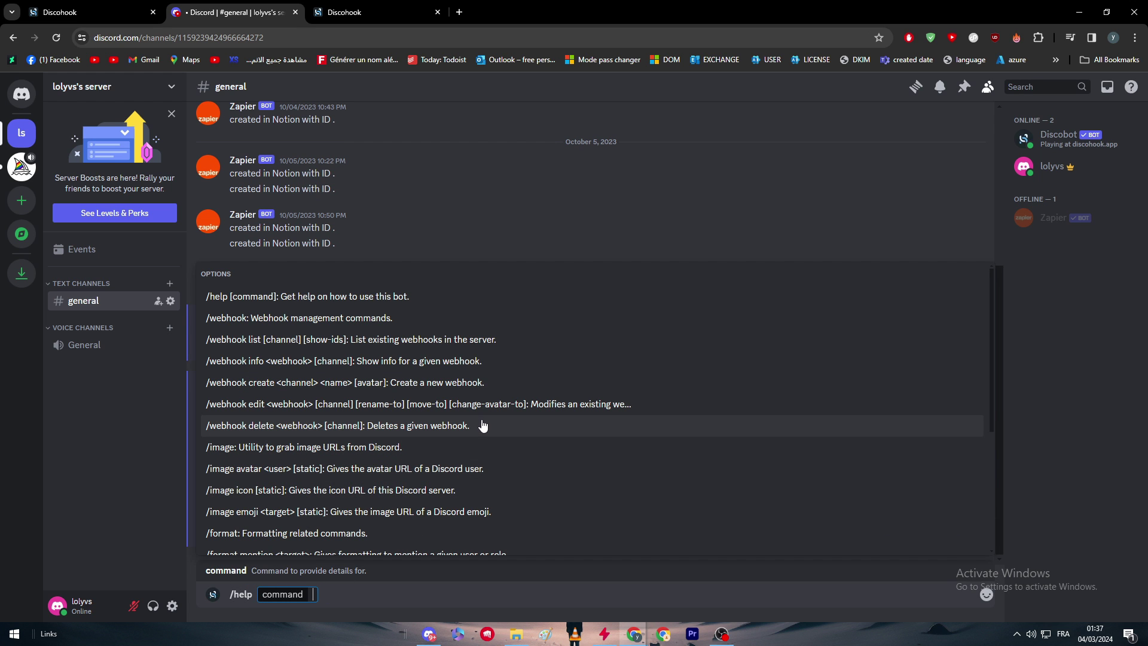
click(457, 384)
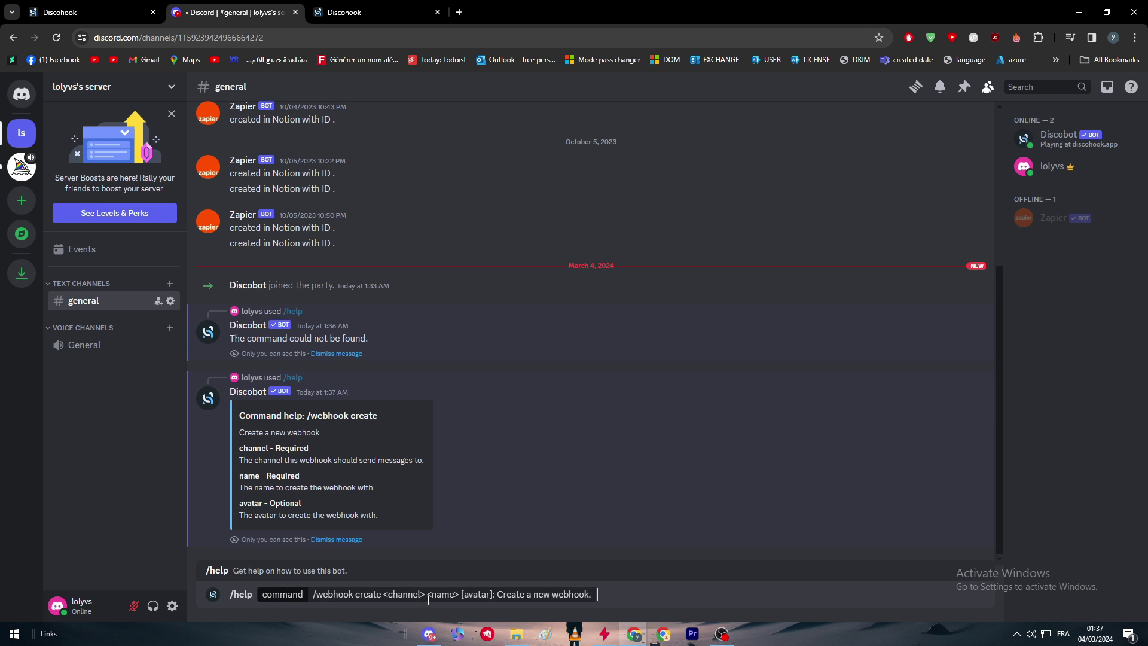
double_click(404, 594)
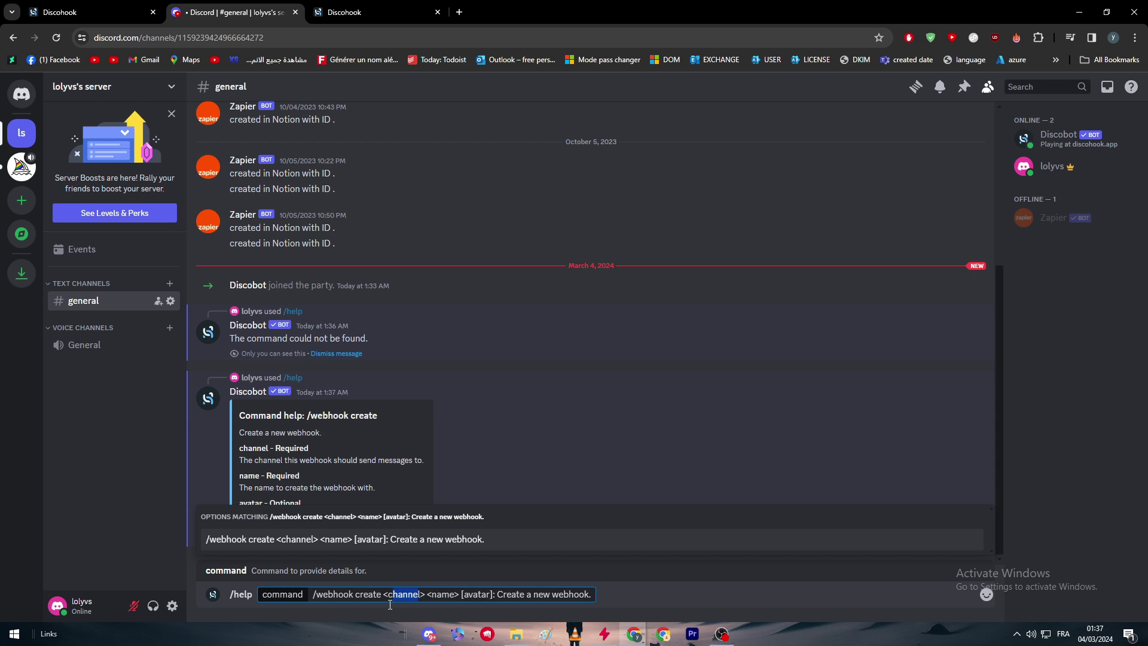
text(ge)
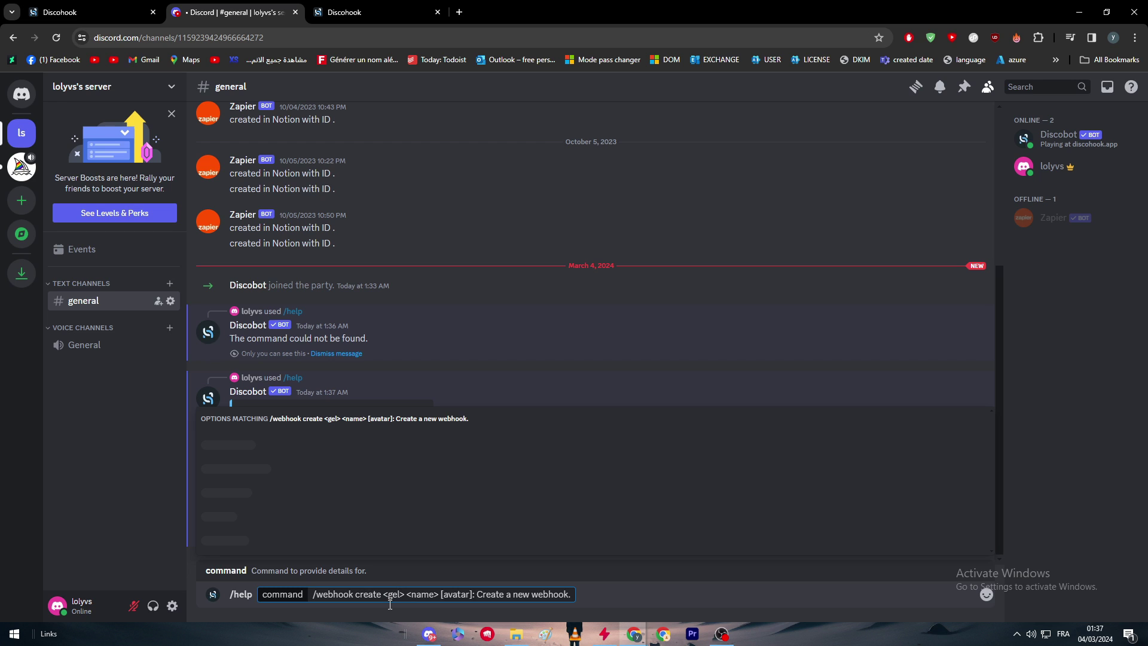
text(n)
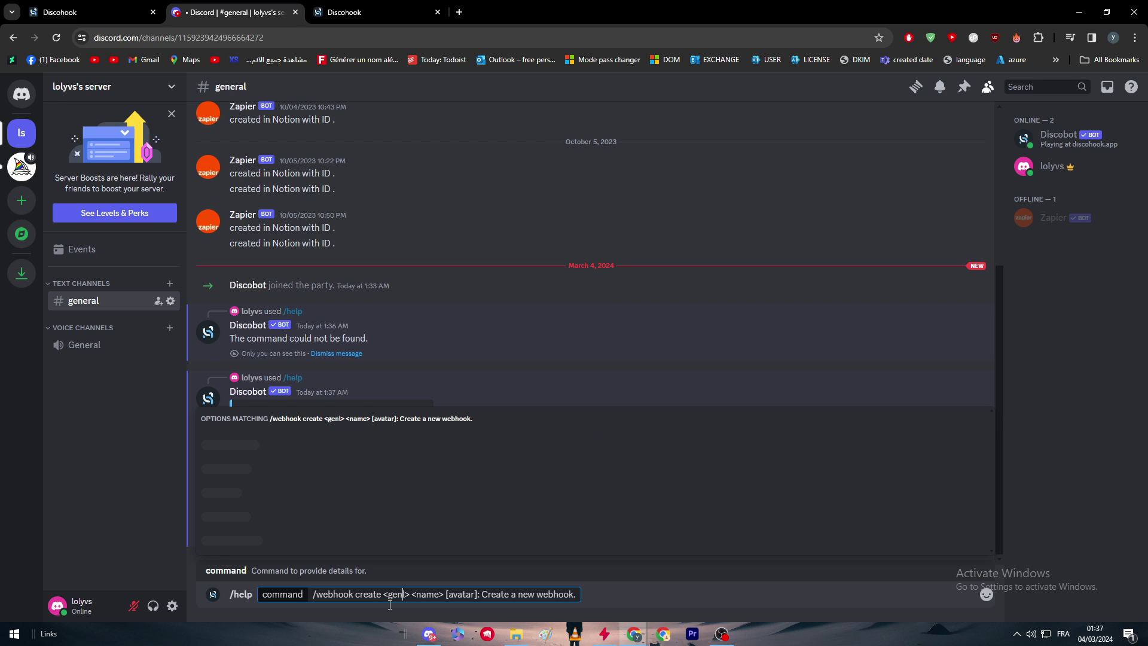
text(eral)
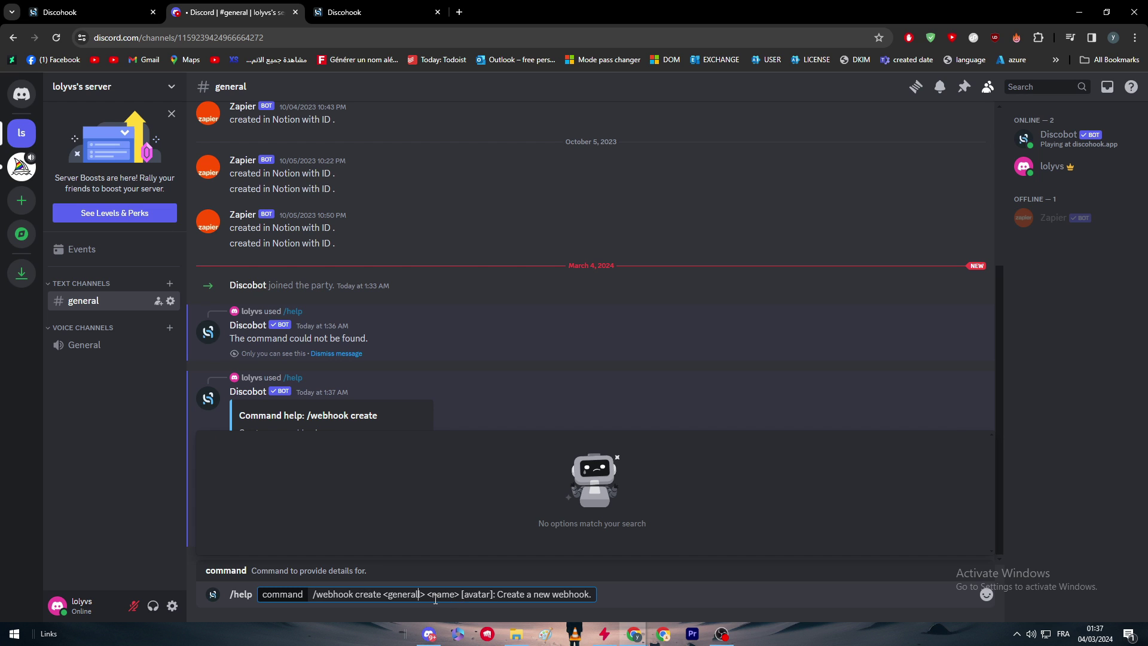
drag(433, 594, 455, 595)
text(web)
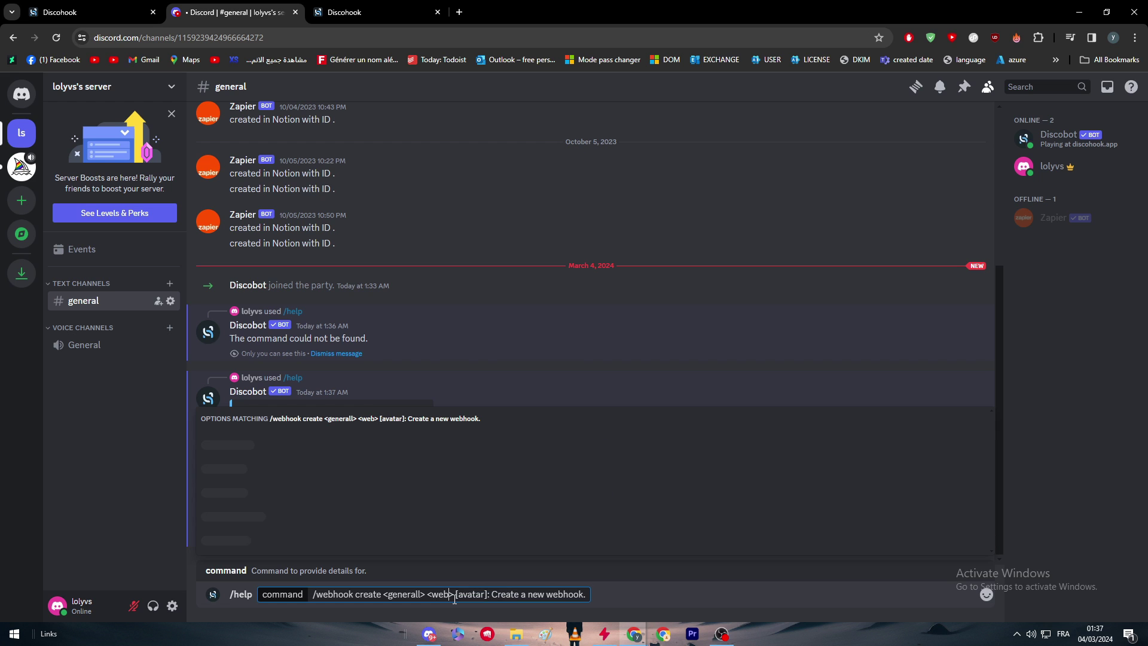
text(star)
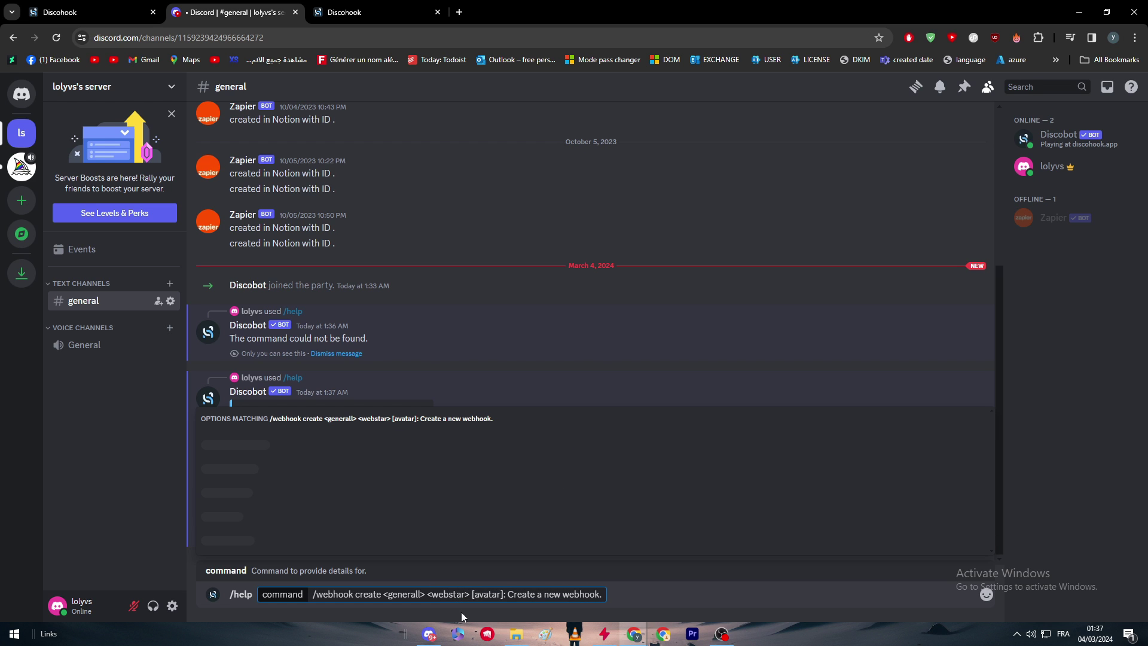
key(Return)
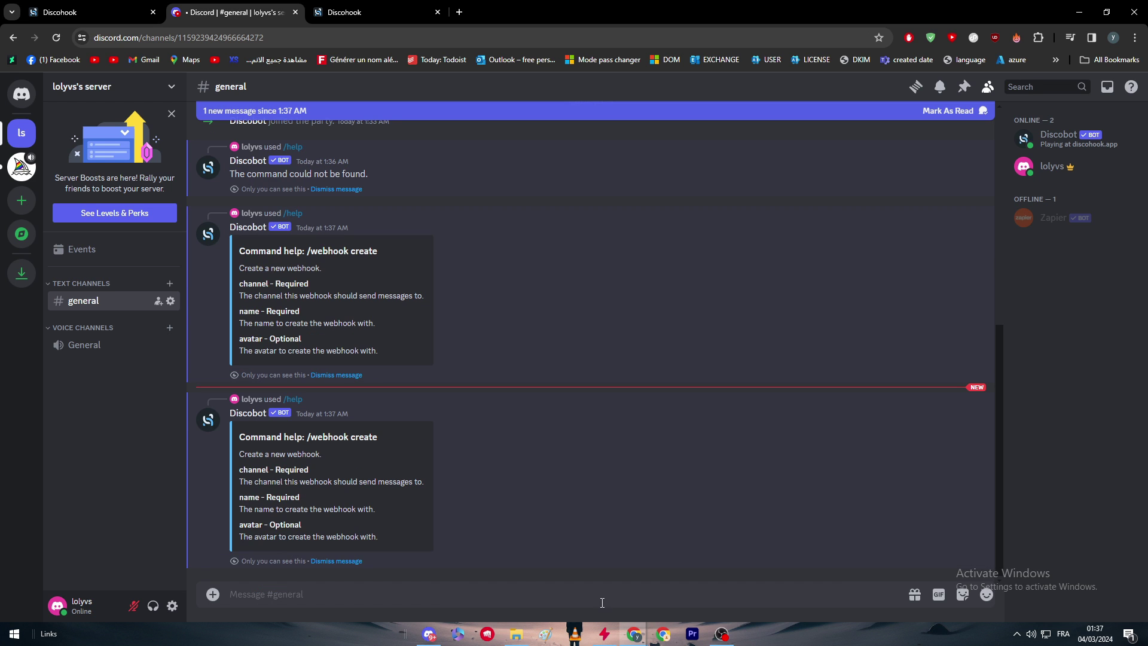
- Highlight the channel and name option descriptions in Discobot's help reply
triple_click(326, 485)
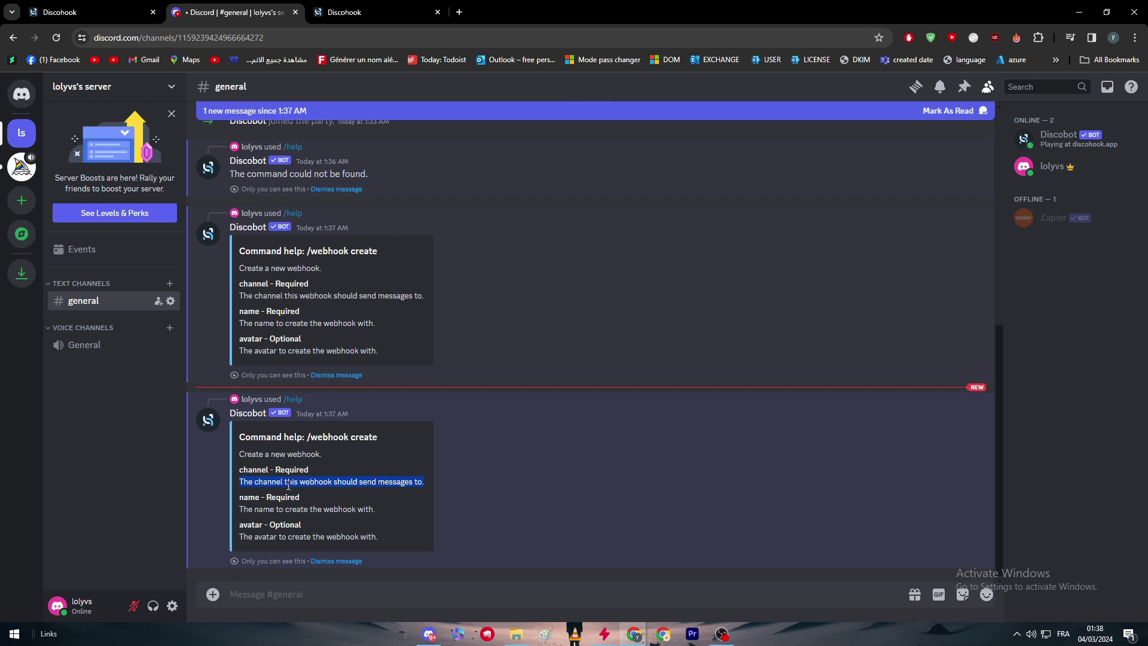
click(334, 502)
triple_click(336, 509)
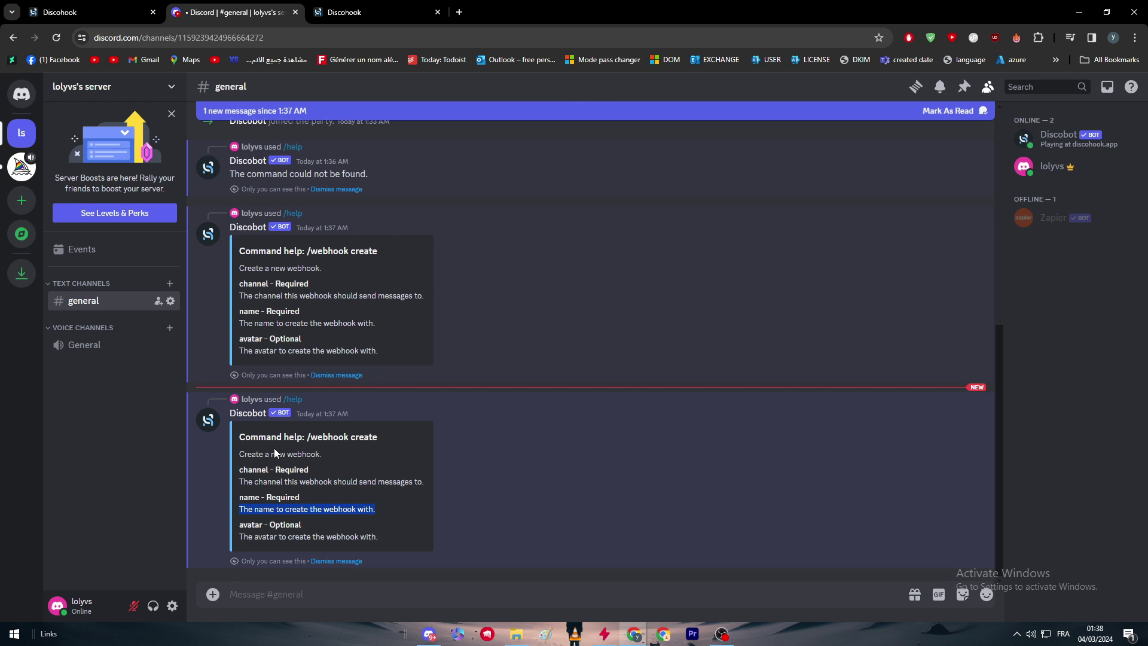
- Run /webhook create with channel #general and name titanltd
click(328, 594)
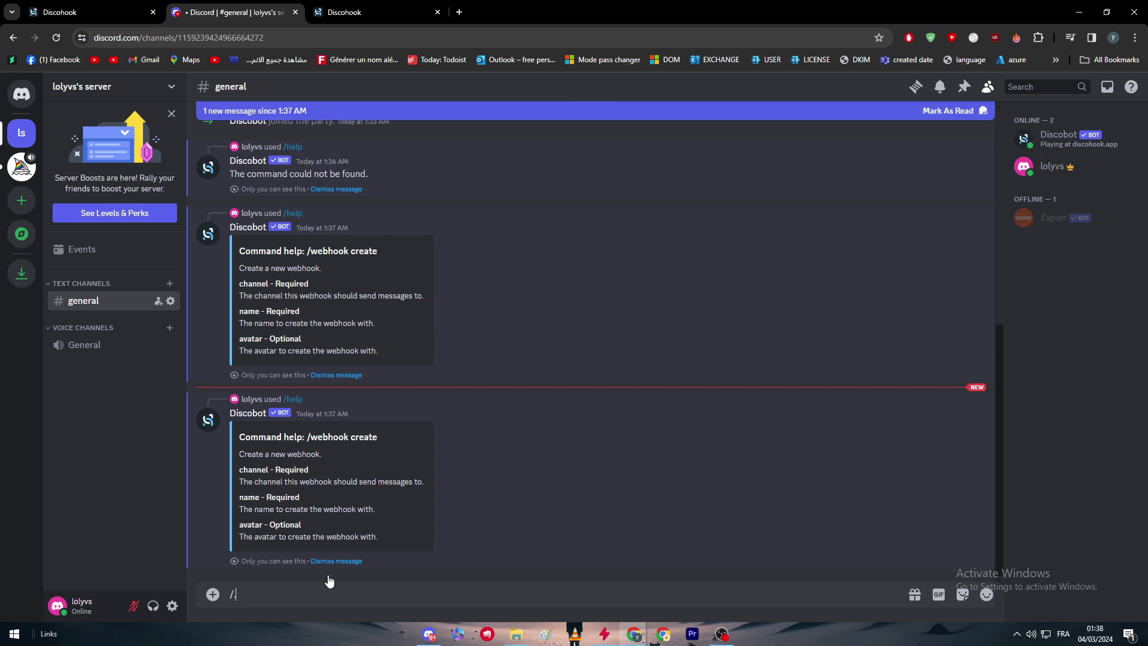
text(/webh)
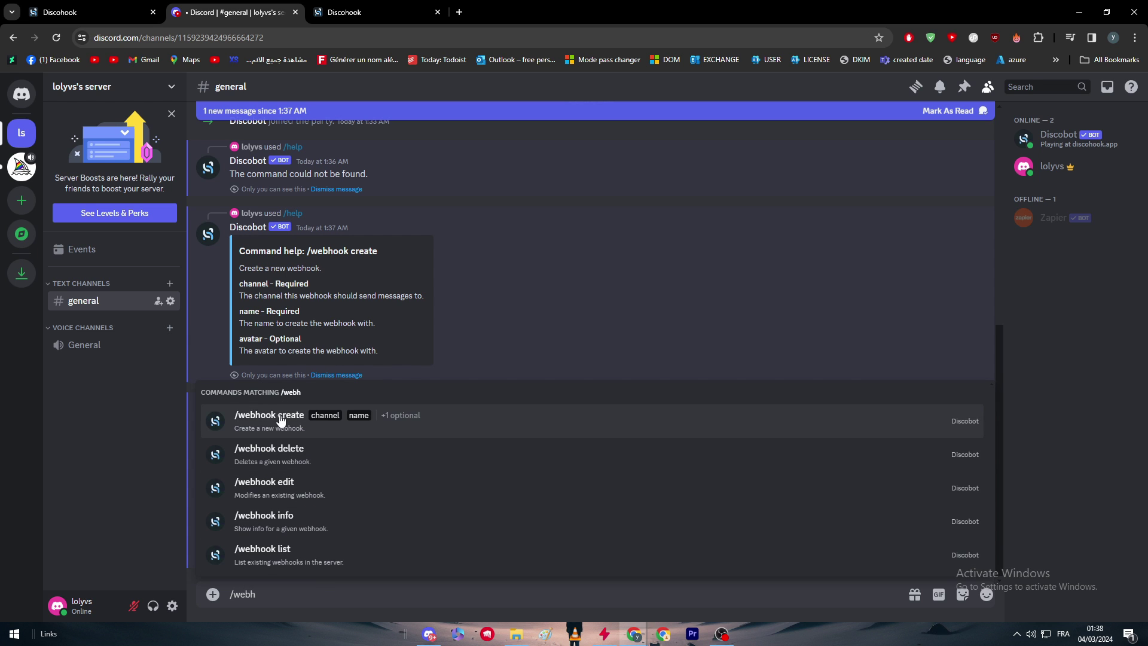
click(282, 420)
click(235, 540)
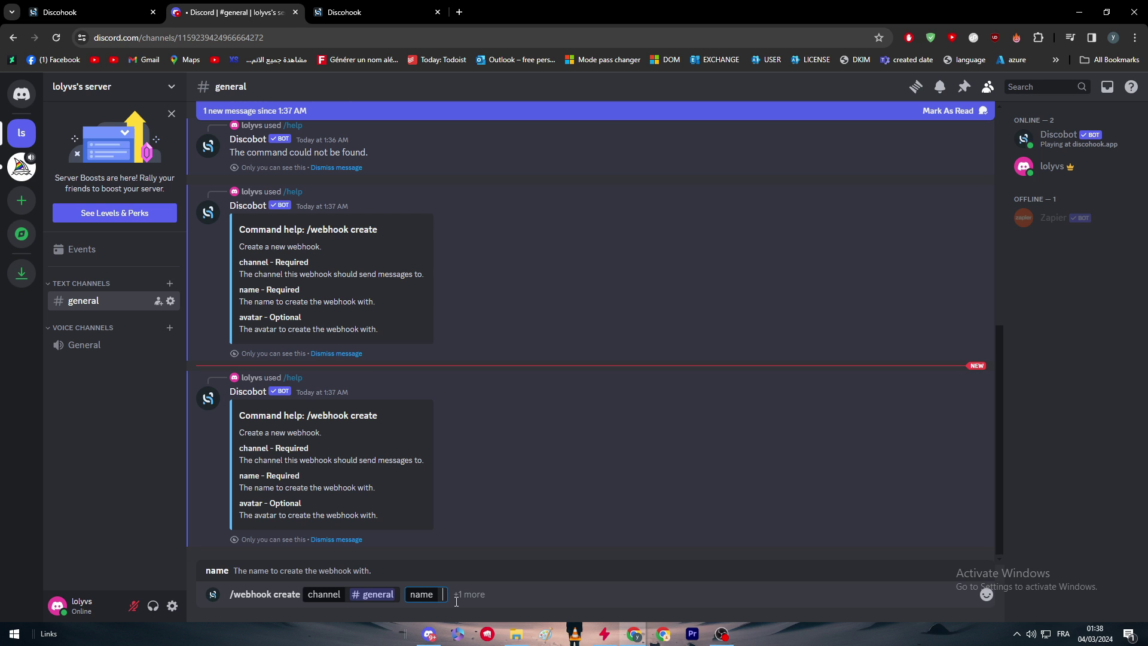
text(test)
key(Return)
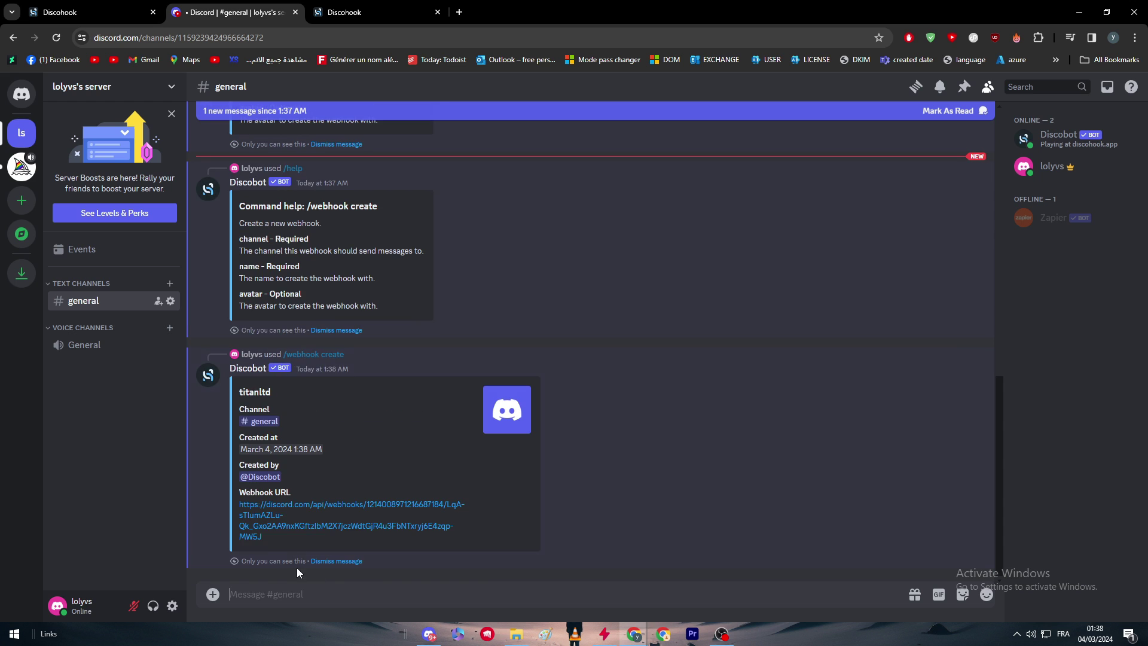
- Copy the titanltd webhook URL from Discobot's reply into the clipboard
drag(255, 392, 302, 401)
click(303, 401)
drag(239, 503, 295, 539)
key(ctrl+c)
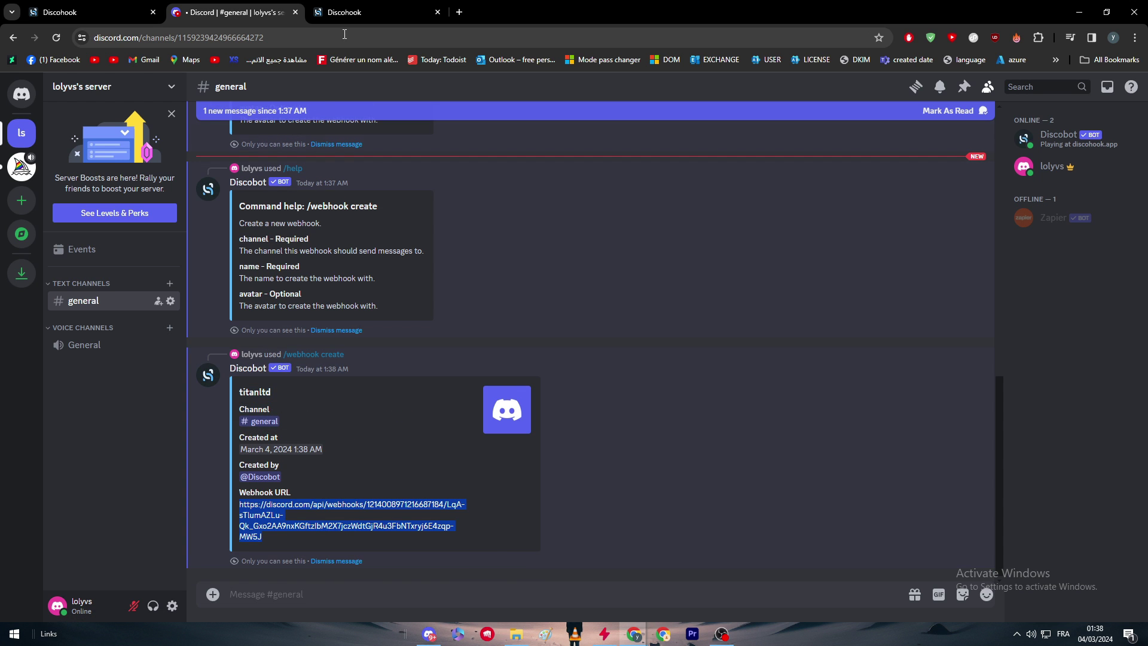
click(359, 12)
scroll(186, 170, up, 3)
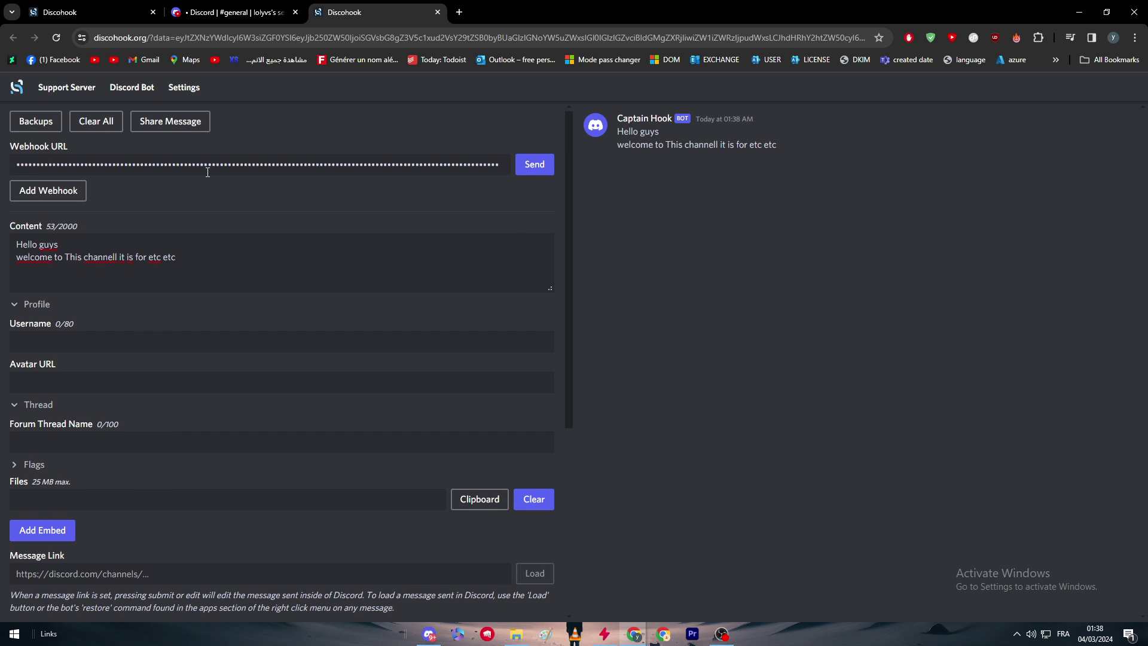
- Clear all message content and replace the Webhook URL with the titanltd URL
click(96, 121)
click(678, 375)
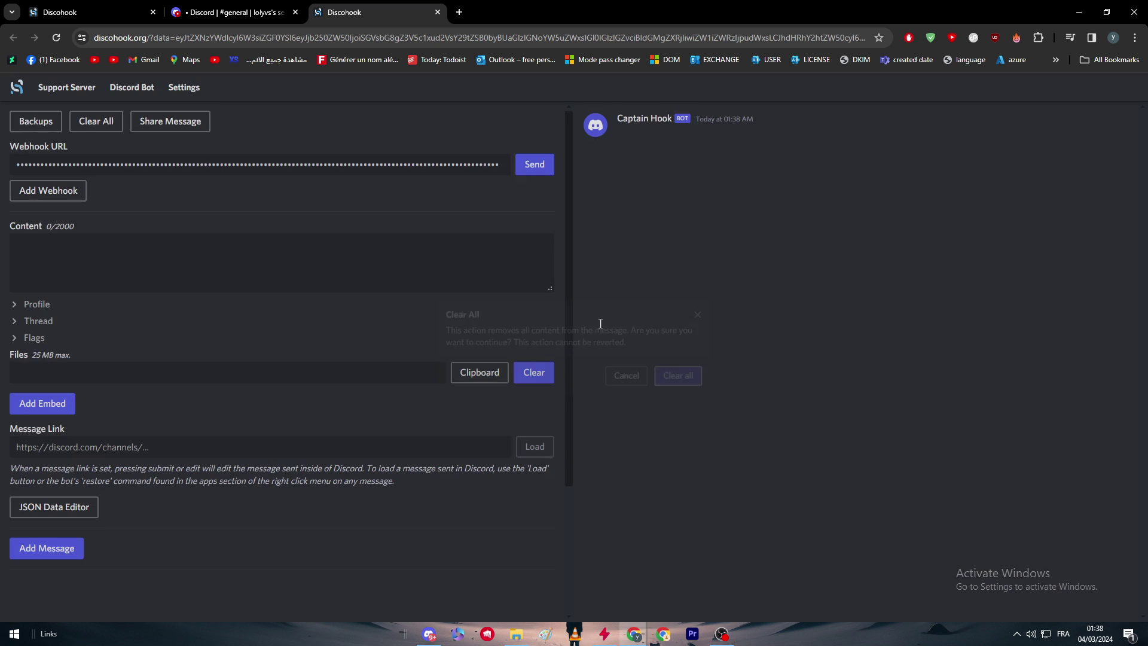
click(260, 164)
key(ctrl+a)
key(ctrl+v)
- Send the message 'hi' through the titanltd webhook
click(319, 248)
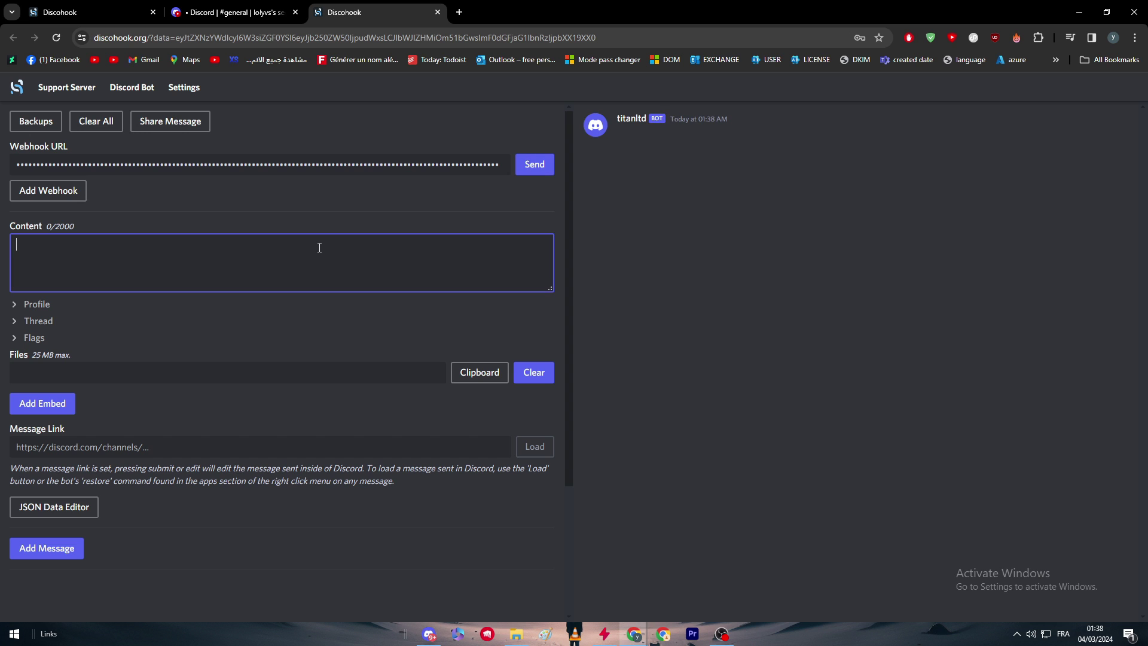
text(hi)
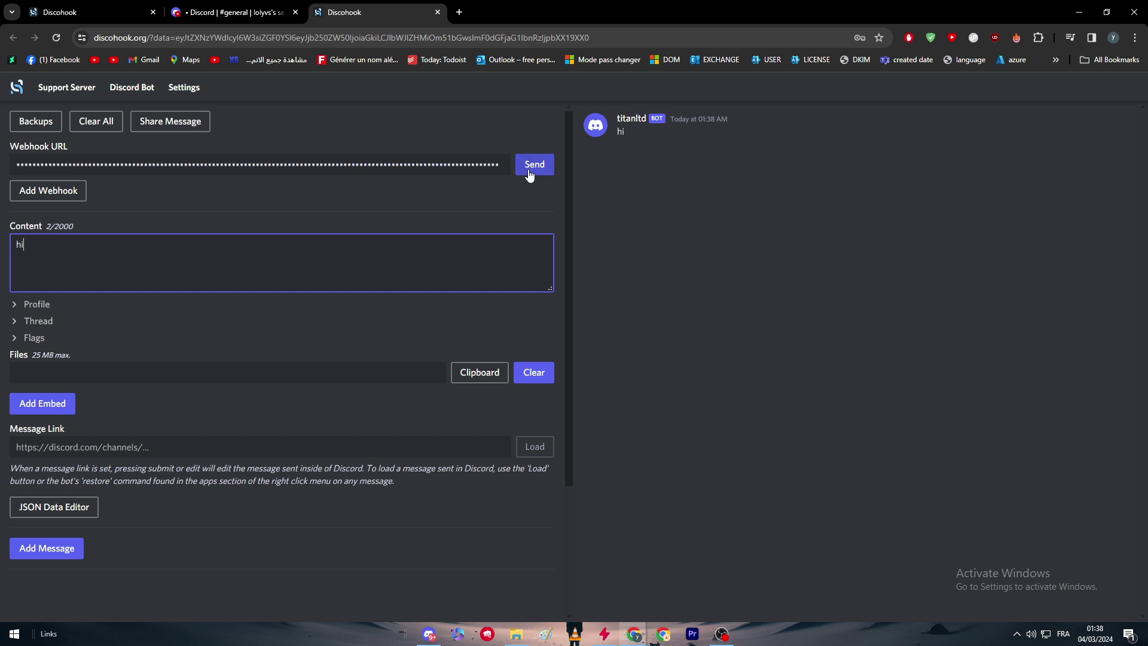
click(533, 165)
click(231, 12)
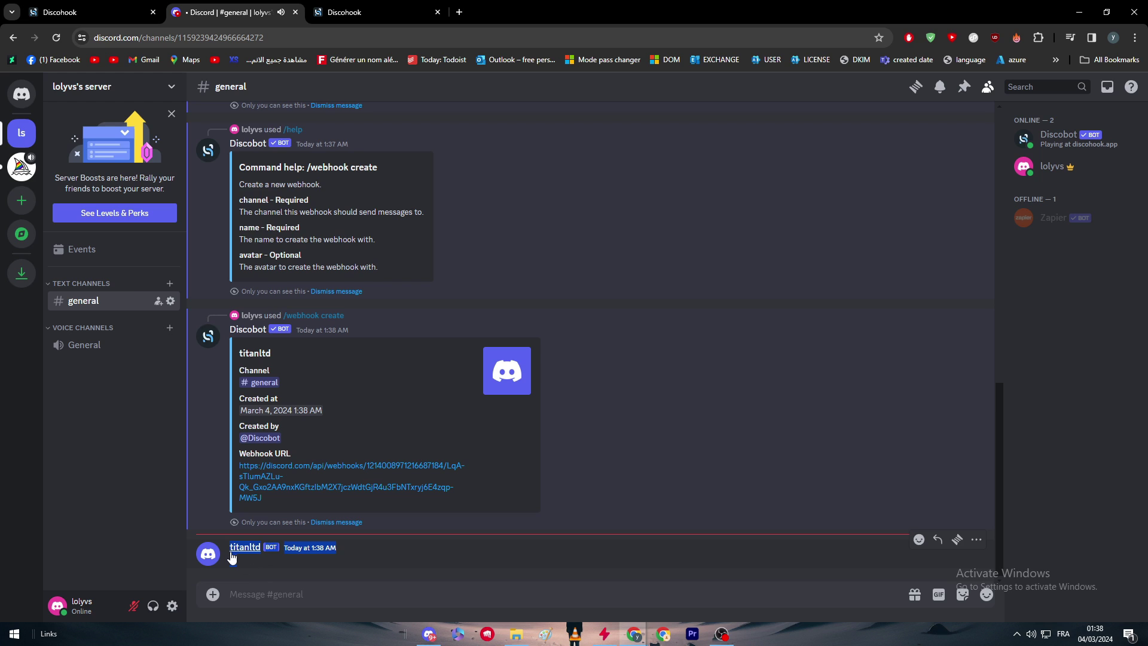
- Create a new webhook under Server Settings > Integrations, then close the settings
drag(230, 544, 241, 564)
click(165, 87)
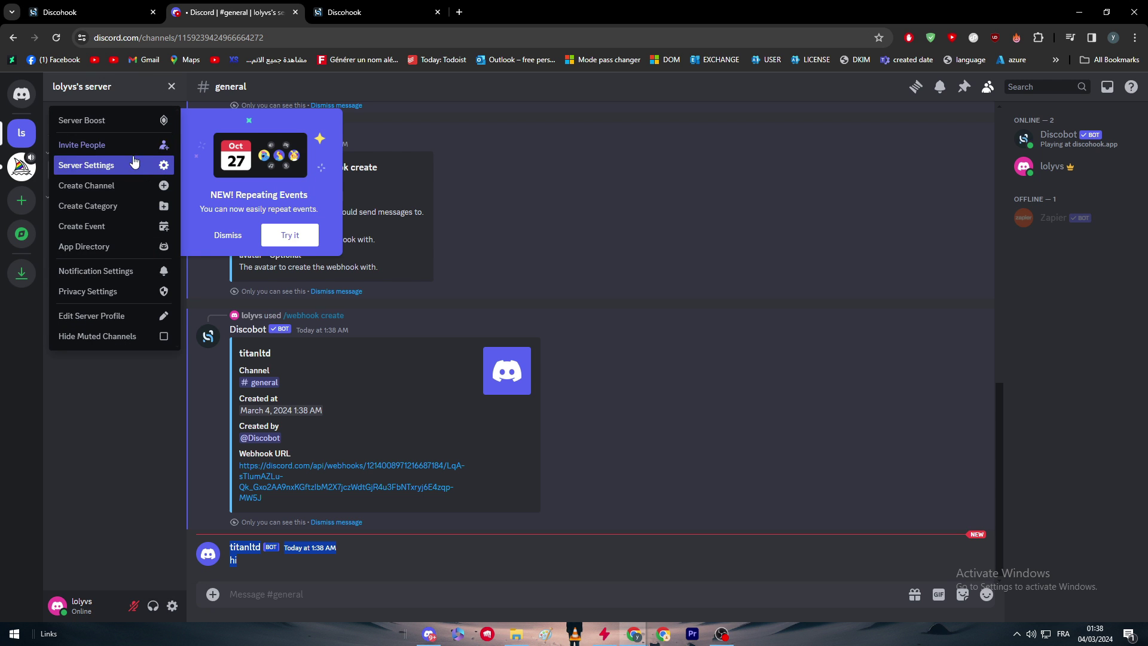
click(98, 186)
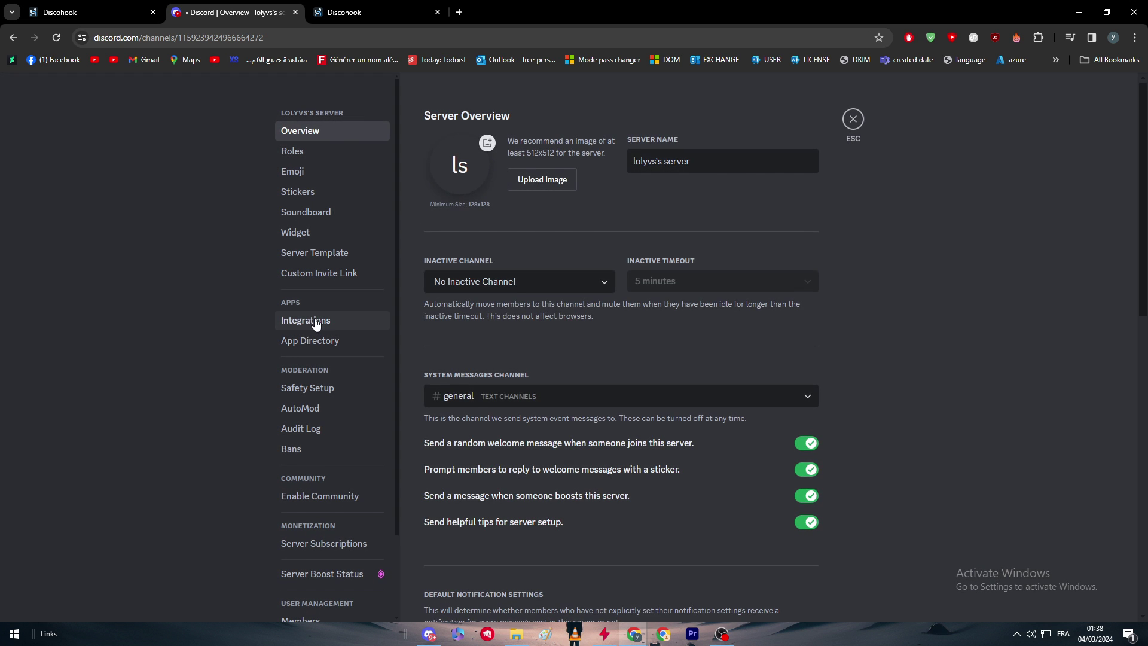
click(306, 320)
scroll(743, 272, down, 2)
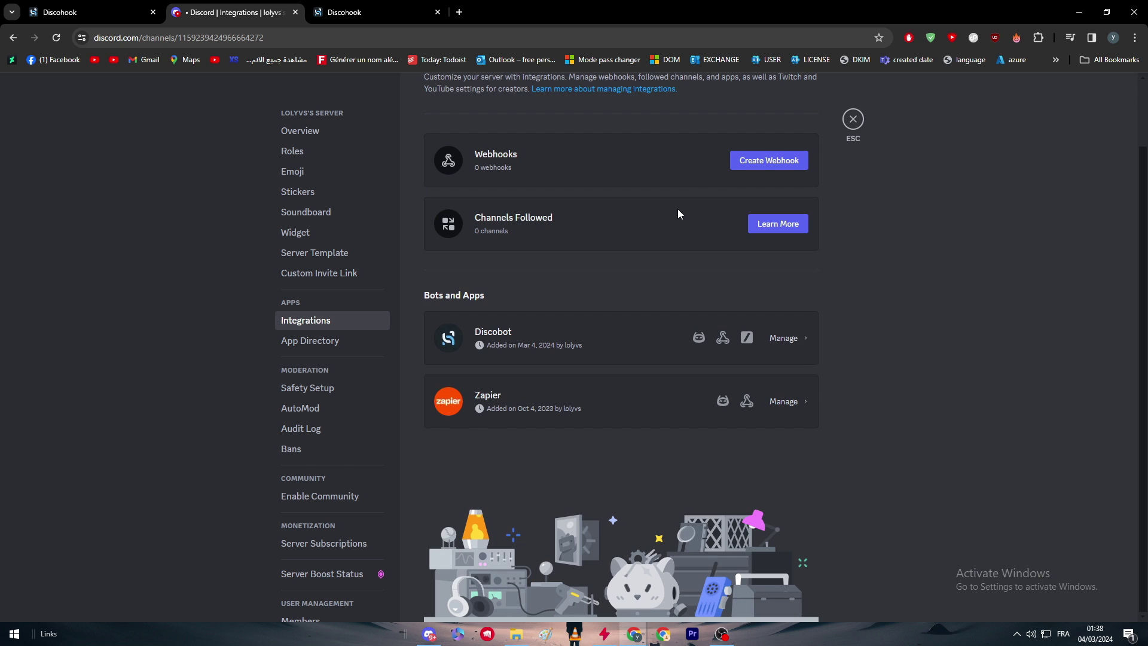
click(757, 164)
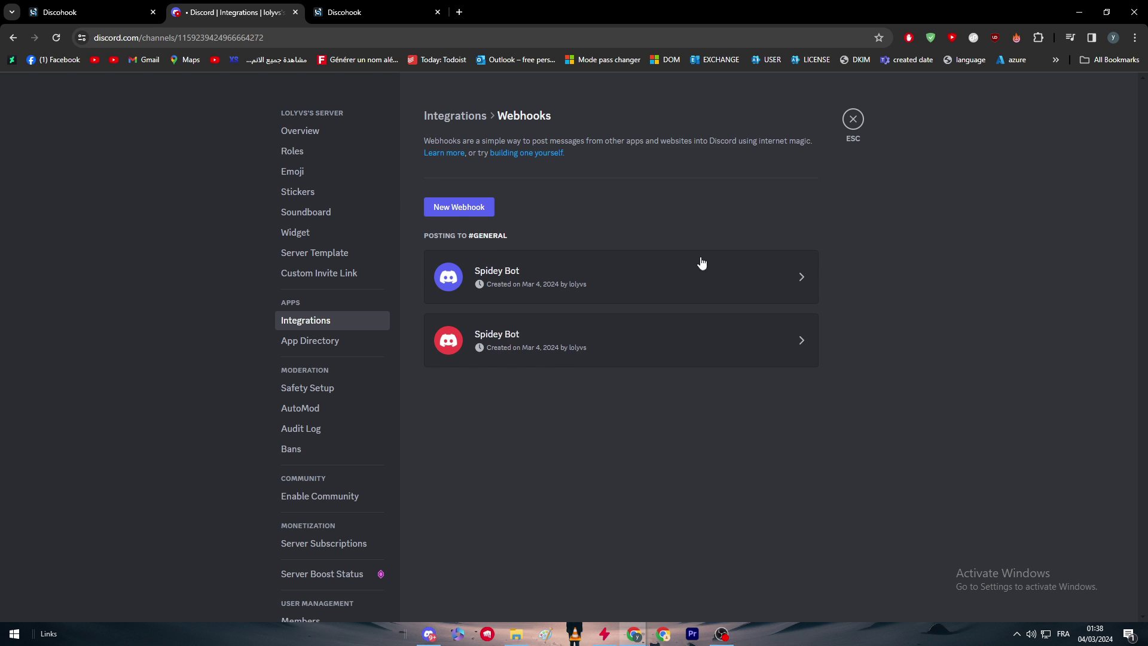
click(853, 119)
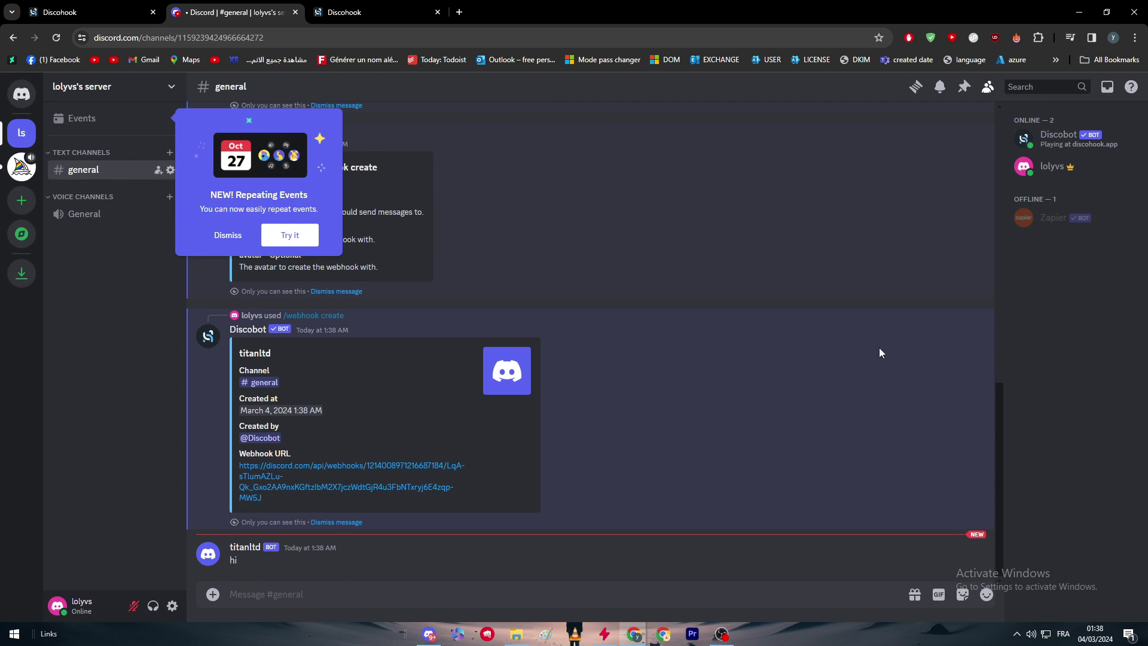
- Dismiss the Repeating Events popup, view titanltd's profile card, and briefly revisit Discohook
click(228, 235)
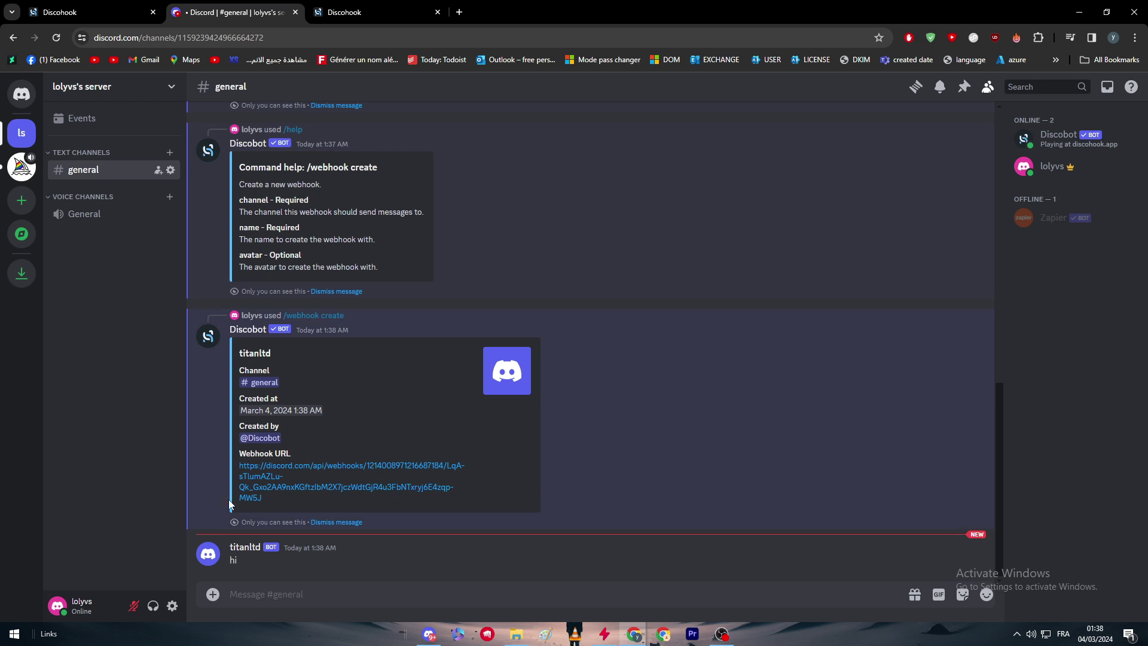
click(218, 557)
click(495, 562)
click(359, 11)
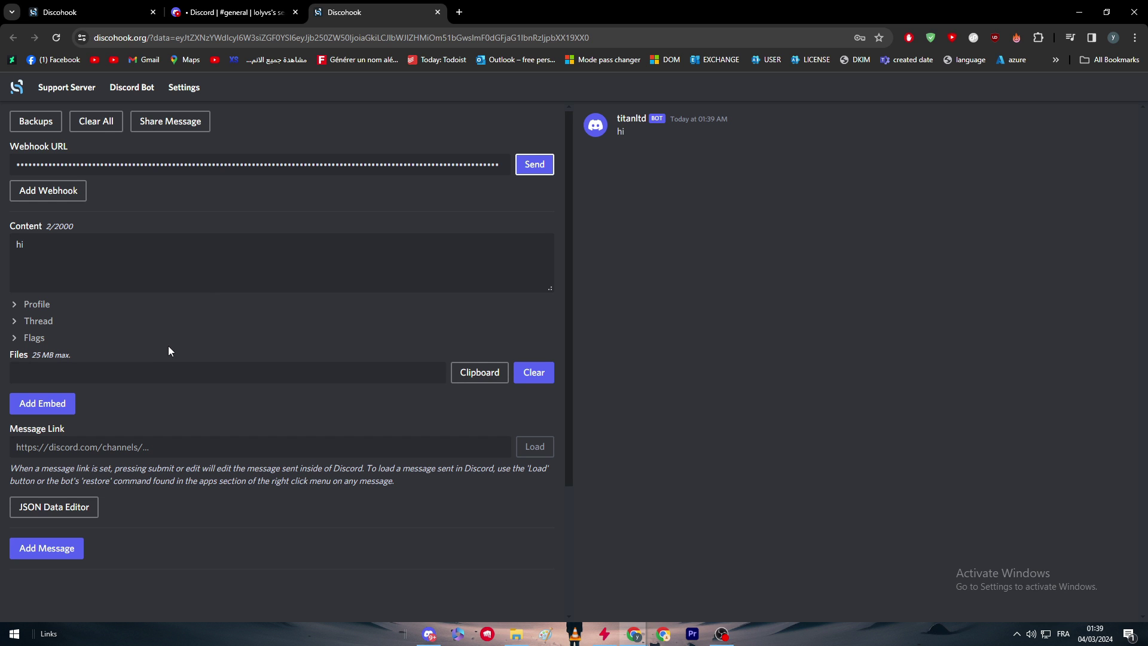
click(233, 11)
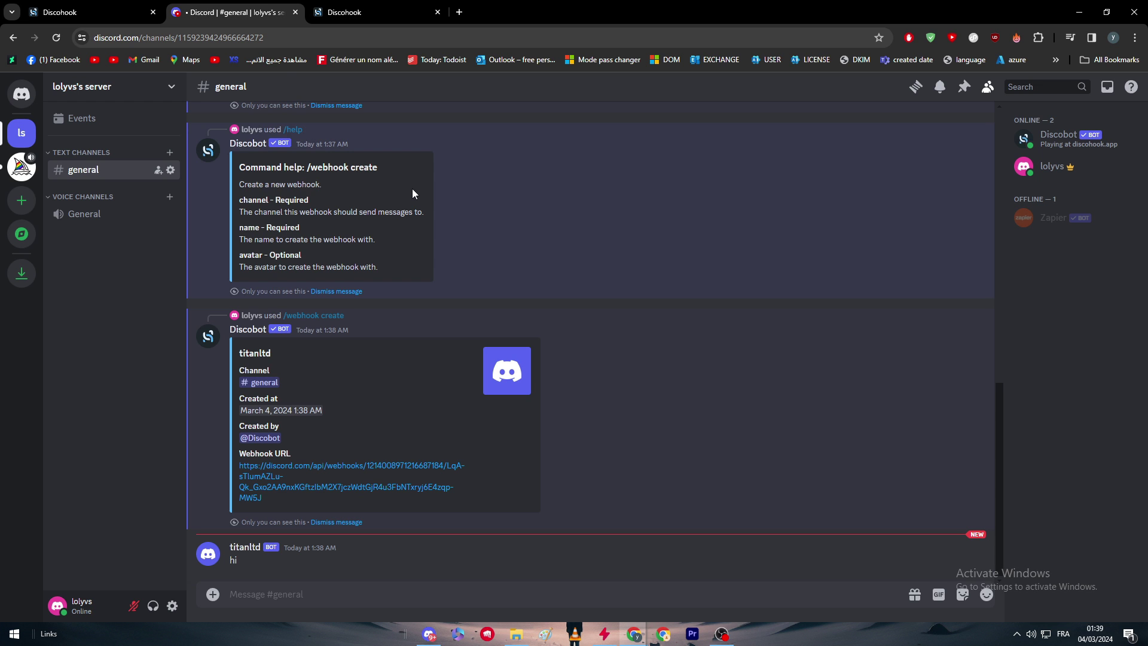